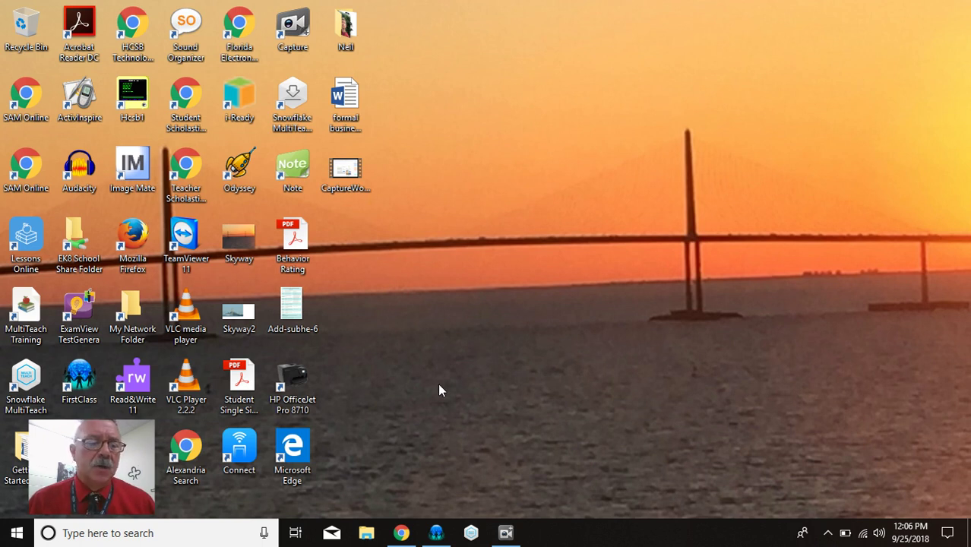
Search 'p' in the Start menu and launch Paint to a blank 1867 × 774px canvas.
left_click(15, 534)
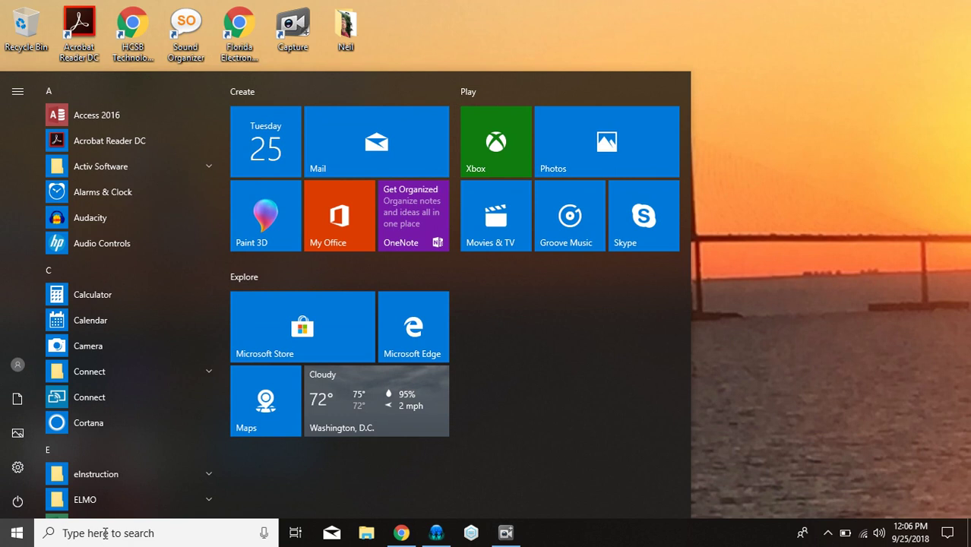
type("p")
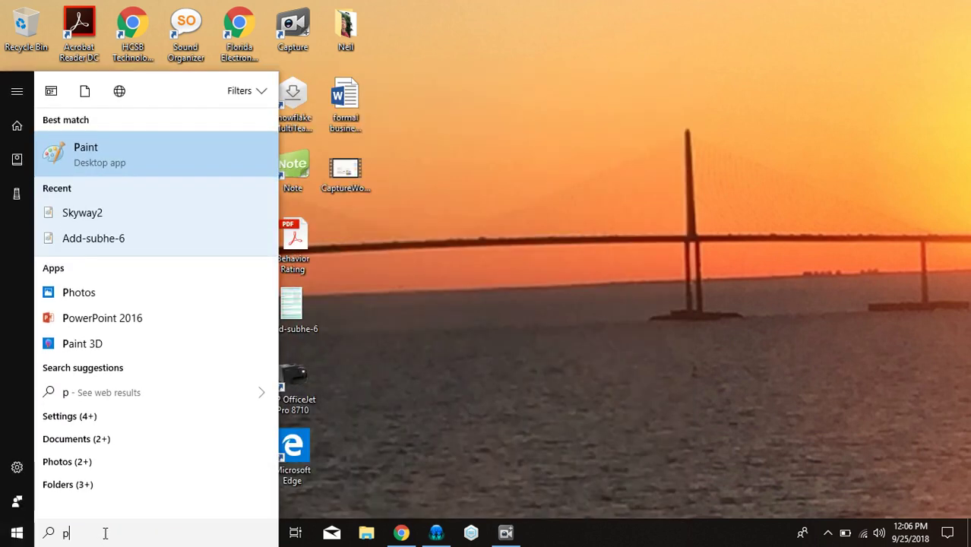
left_click(99, 154)
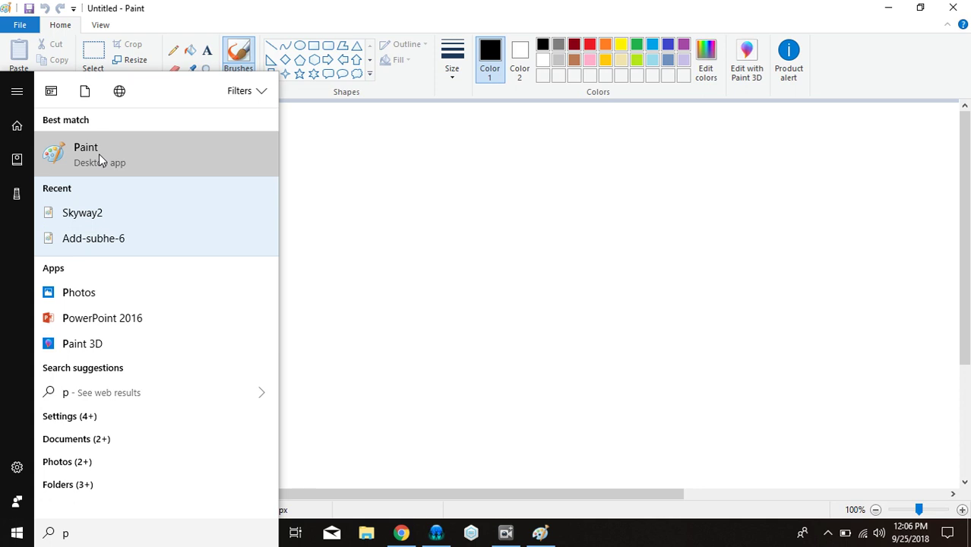
left_click(17, 531)
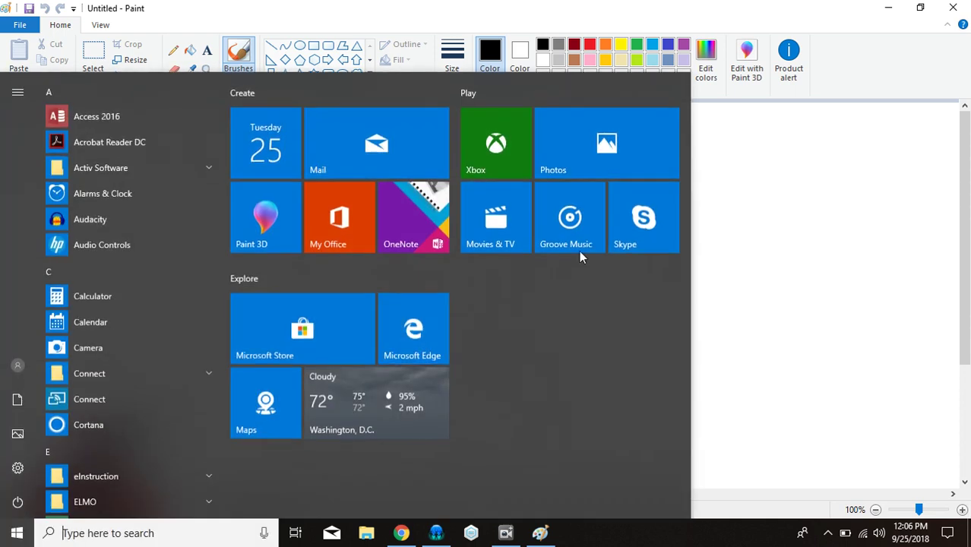
left_click(17, 532)
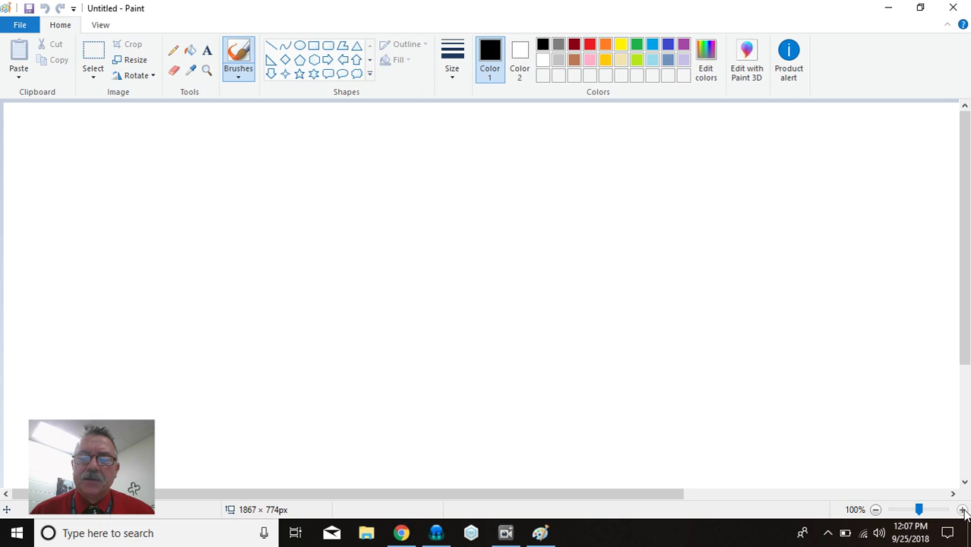
left_click(875, 510)
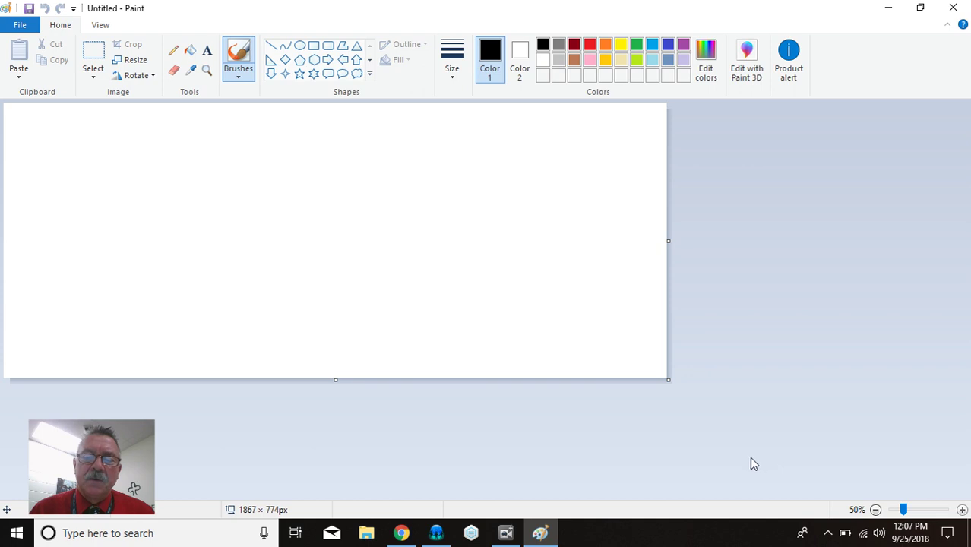
At 100% zoom, draw a black horizontal line across the middle of the canvas.
left_click(961, 509)
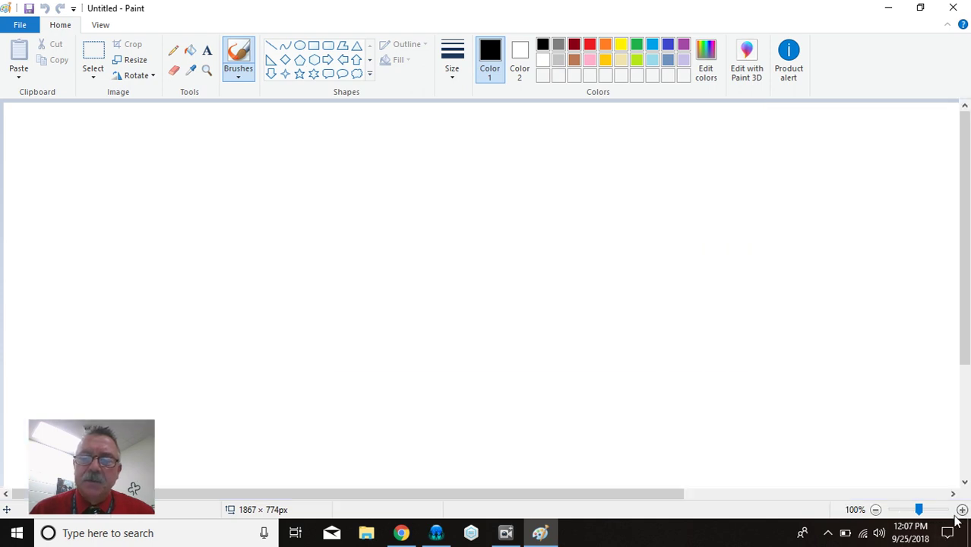
left_click(271, 47)
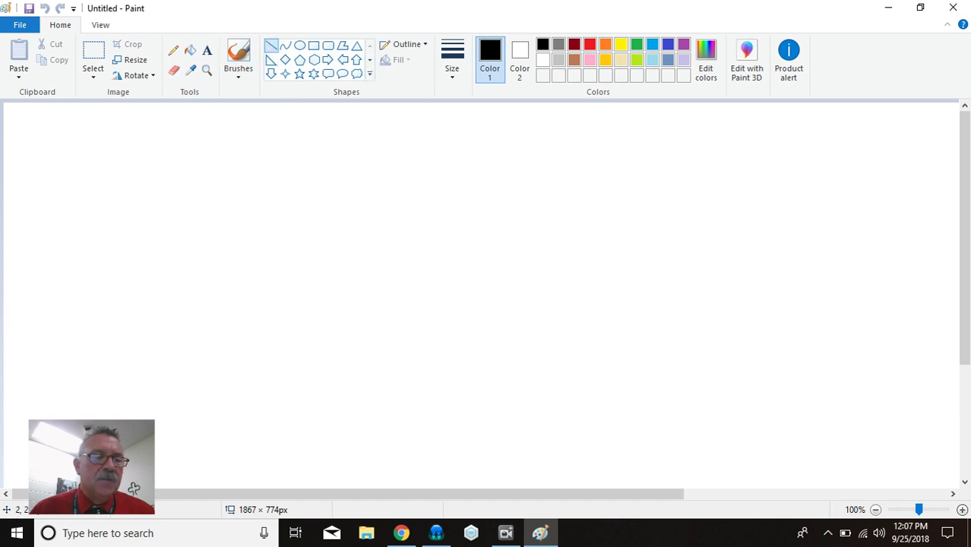
mouse_move(4, 309)
left_mouse_down()
mouse_move(808, 299)
mouse_move(966, 316)
mouse_move(935, 334)
mouse_move(963, 322)
mouse_move(957, 308)
left_mouse_up()
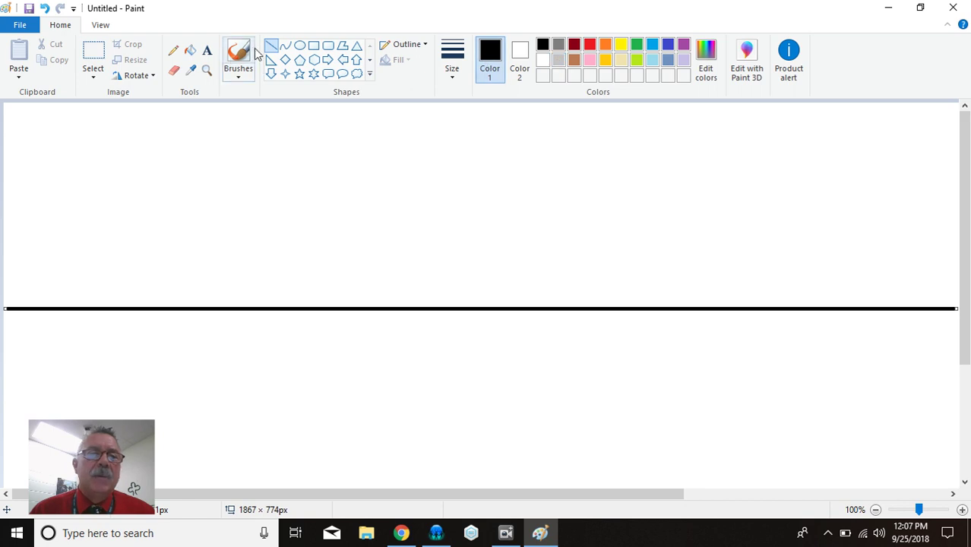
Fill the canvas background light blue.
left_click(190, 50)
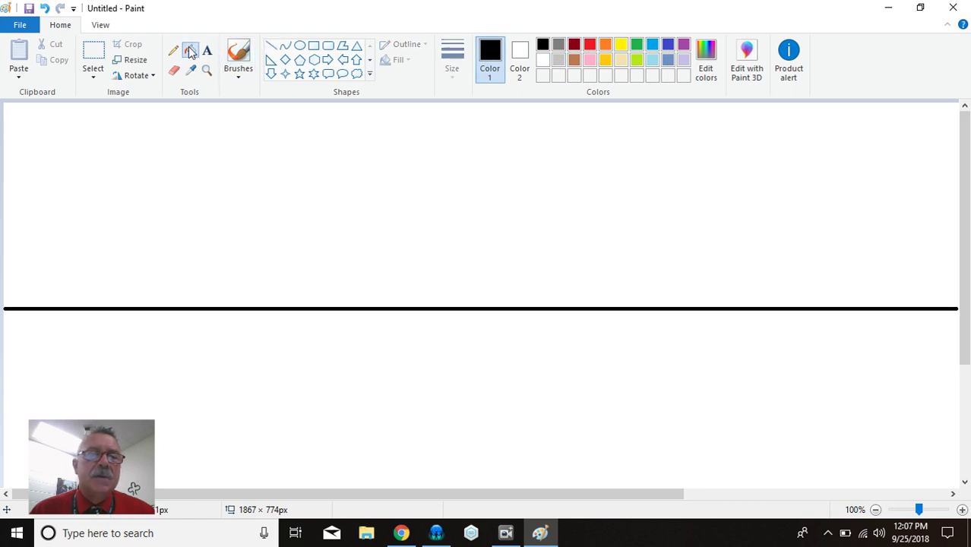
left_click(652, 60)
left_click(606, 152)
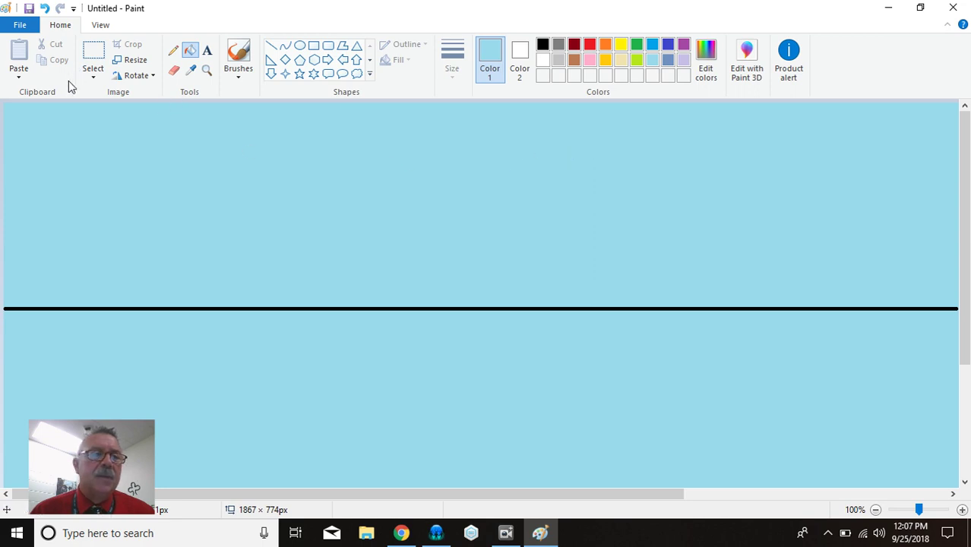
Undo the light blue fill and the black line, leaving a blank white canvas at 50% zoom.
left_click(45, 9)
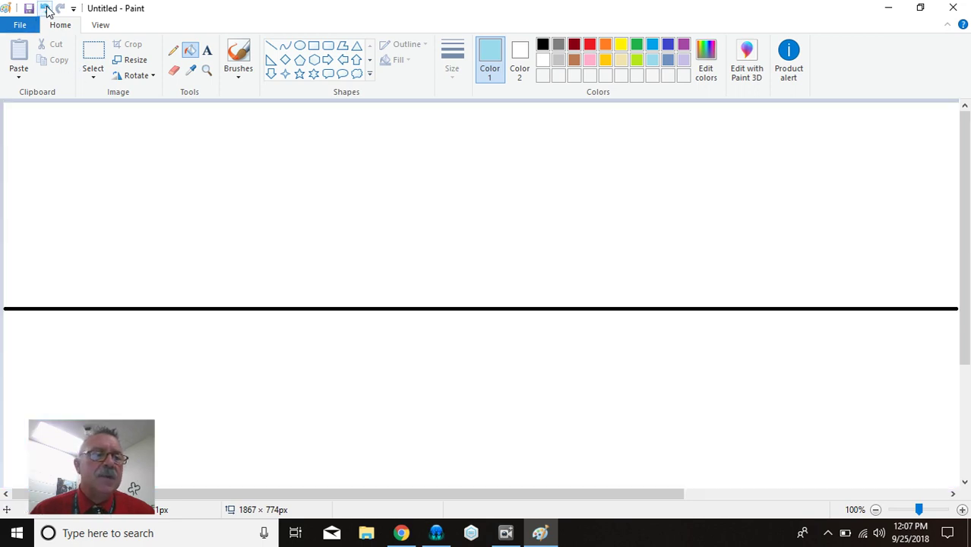
left_click(874, 509)
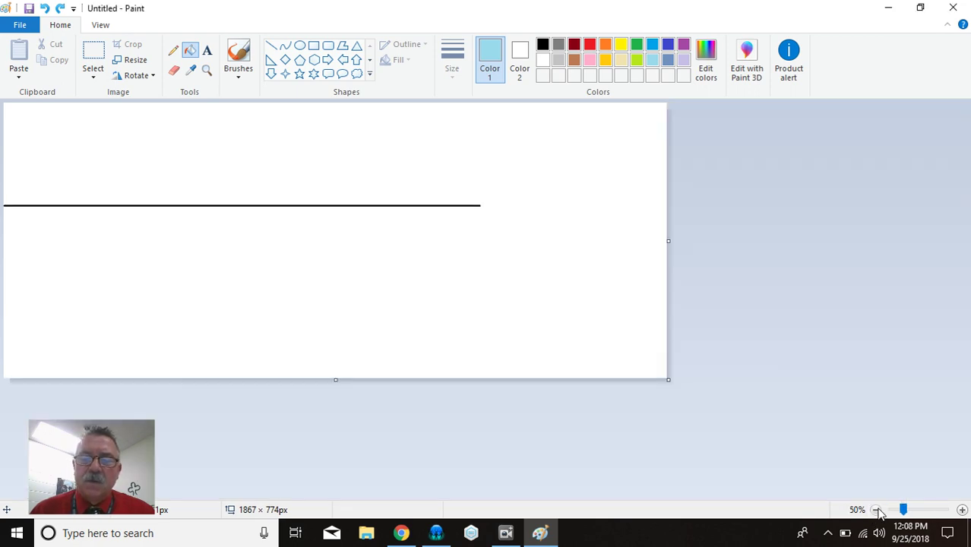
left_click(418, 143)
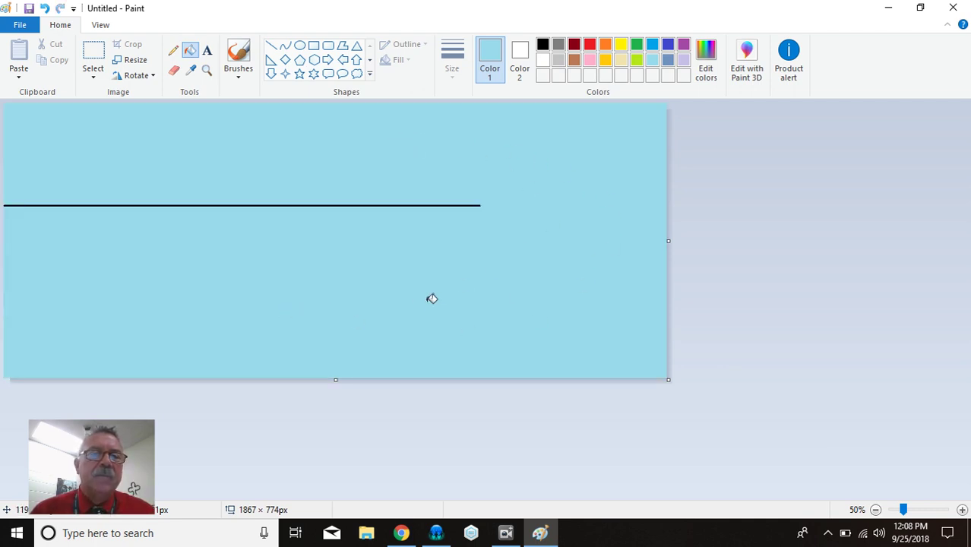
left_click(45, 8)
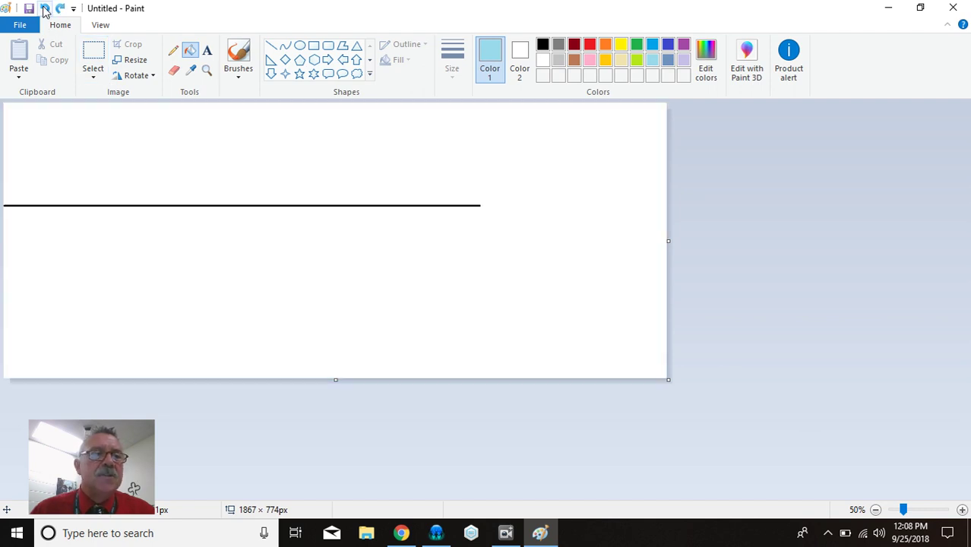
left_click(45, 8)
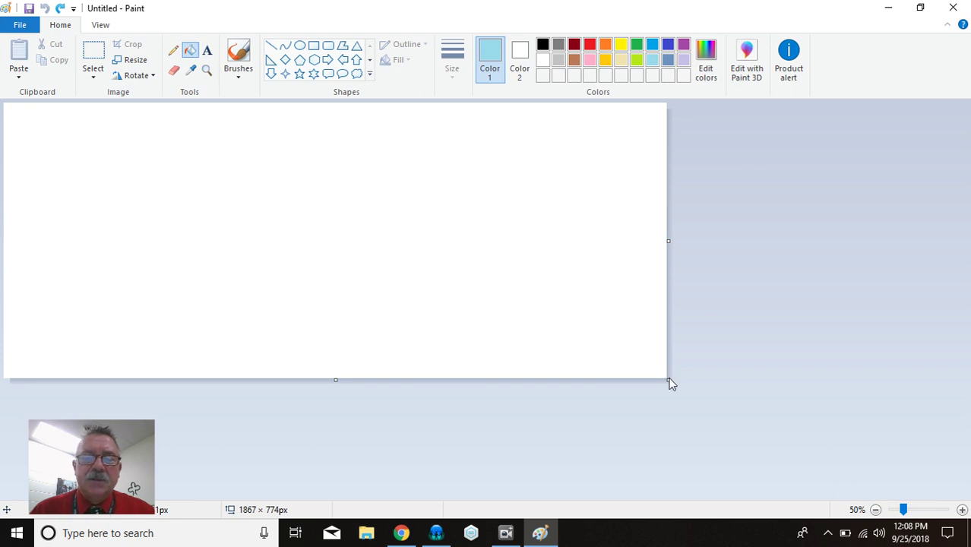
Shrink the canvas to 800 × 518 px, then enlarge it to 1325 × 541 px at 100% zoom.
left_click_drag(669, 382, 287, 286)
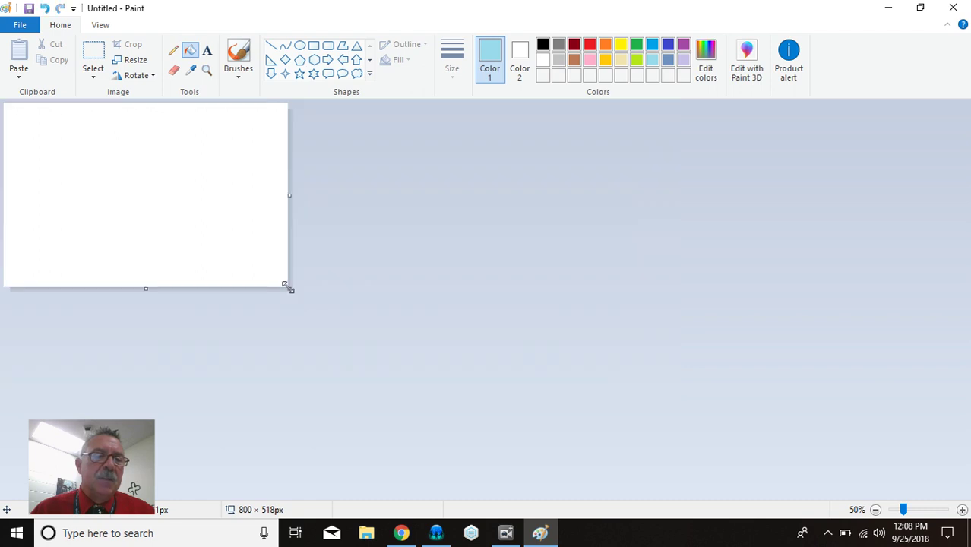
left_click(961, 509)
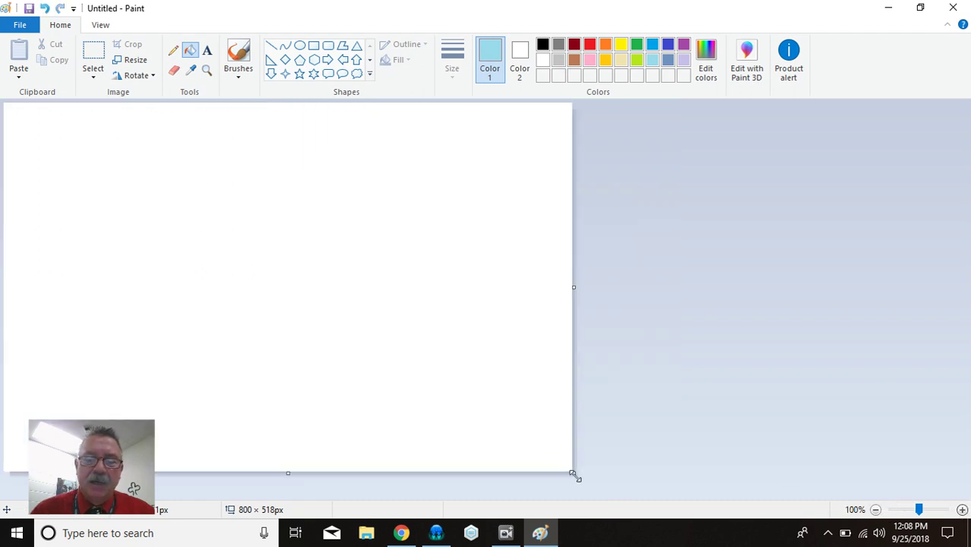
left_click_drag(573, 473, 945, 488)
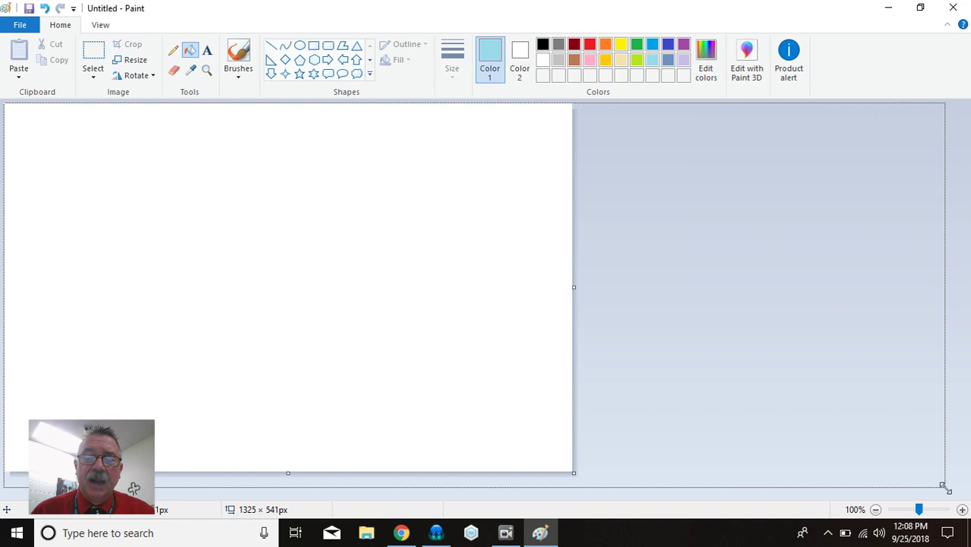
left_click_drag(942, 487, 945, 488)
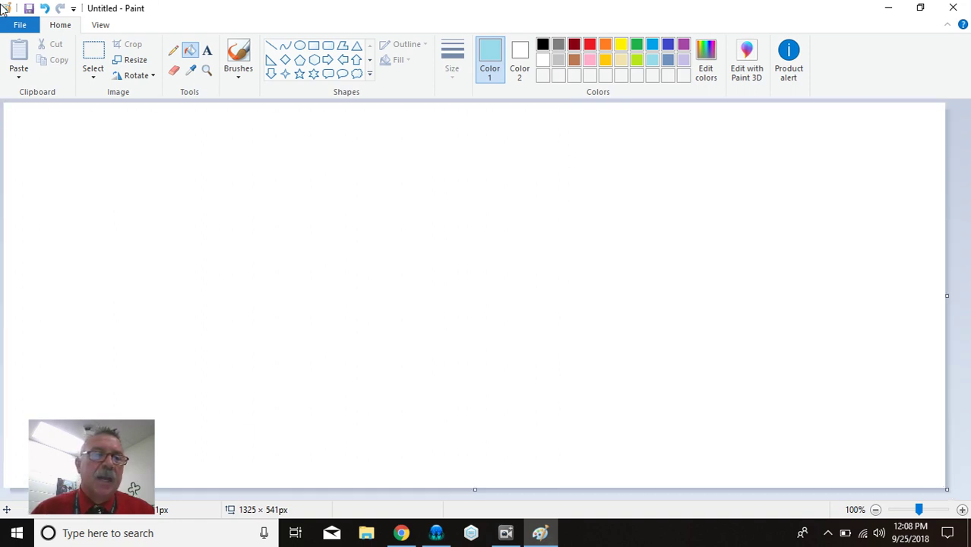
Draw a light blue horizontal line across the upper canvas and flood the band above it light blue.
left_click(271, 47)
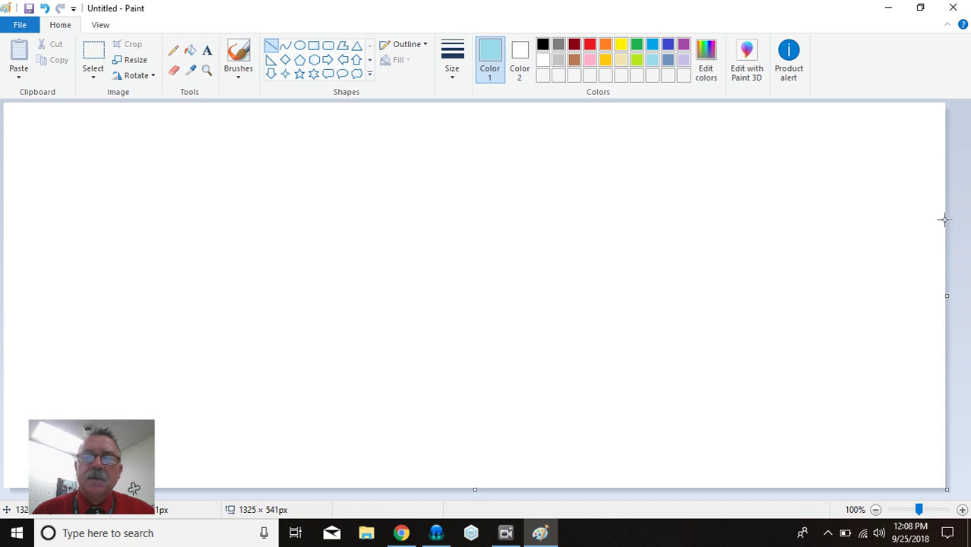
left_click_drag(944, 219, 1, 219)
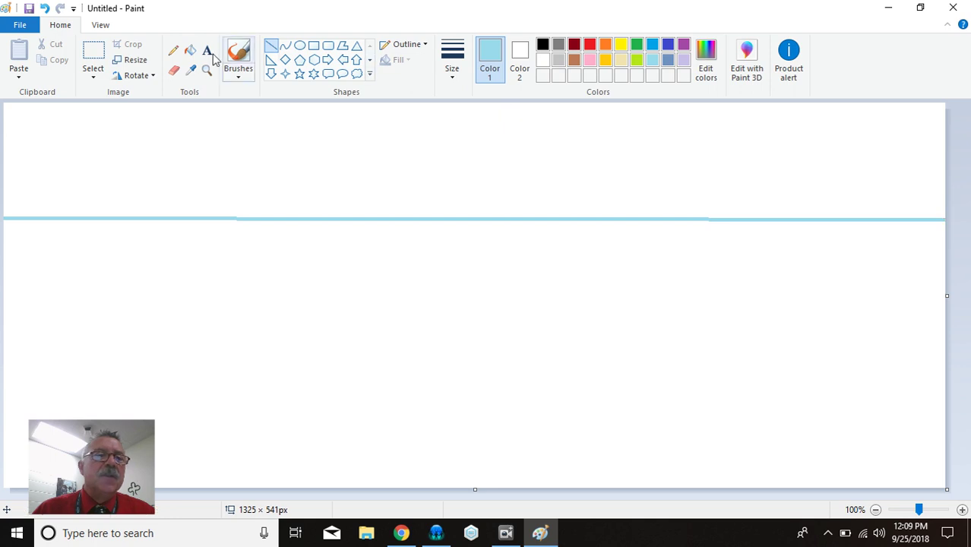
left_click(190, 52)
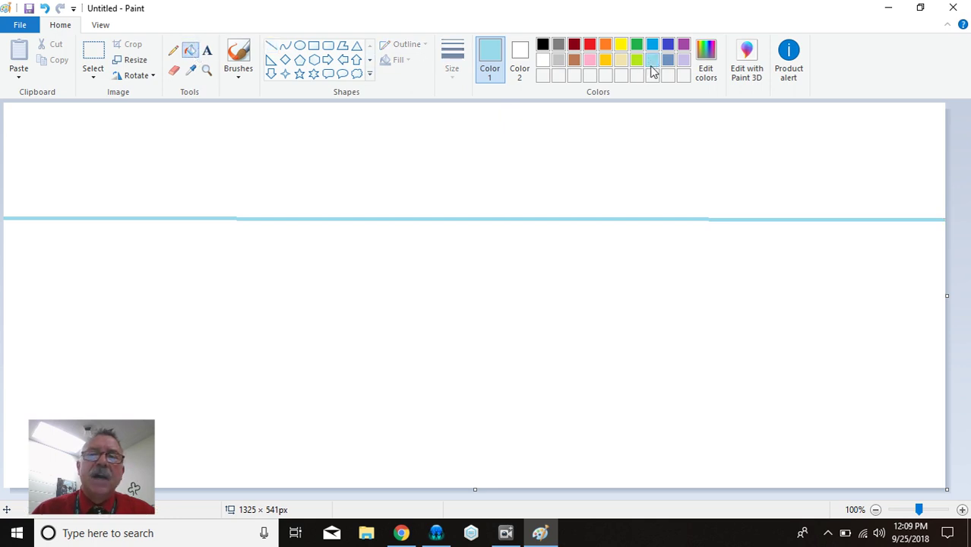
left_click(521, 128)
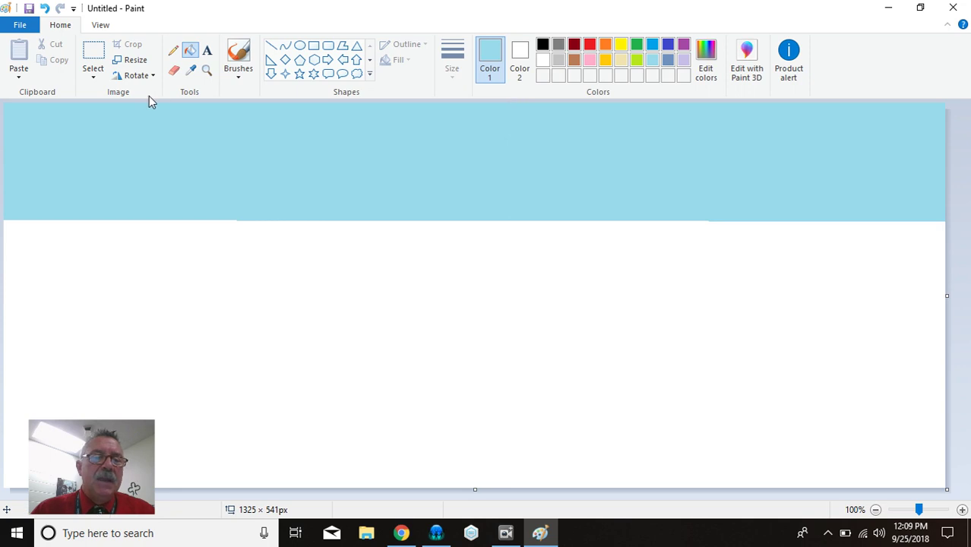
Set up a textured brush at 40px thickness in light yellow.
left_click(239, 75)
left_click(266, 126)
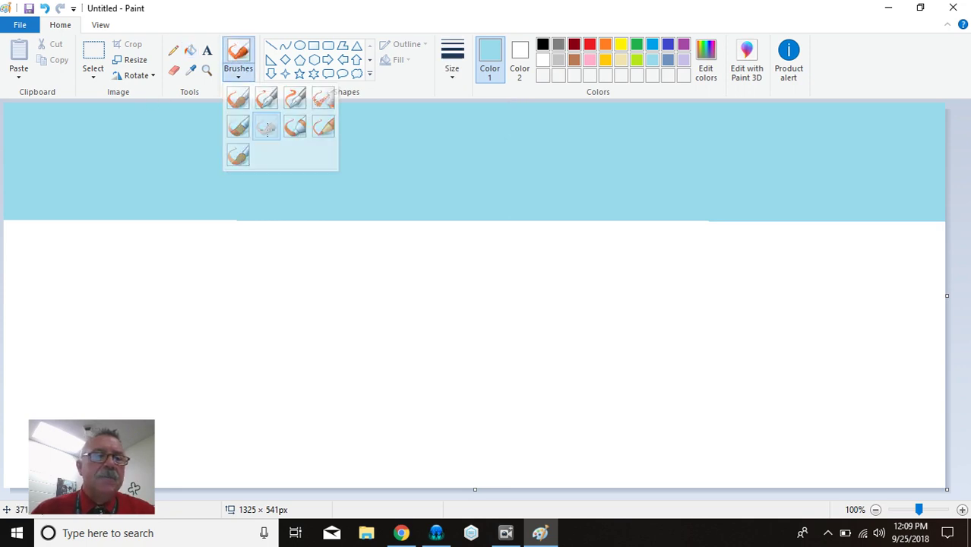
left_click(455, 74)
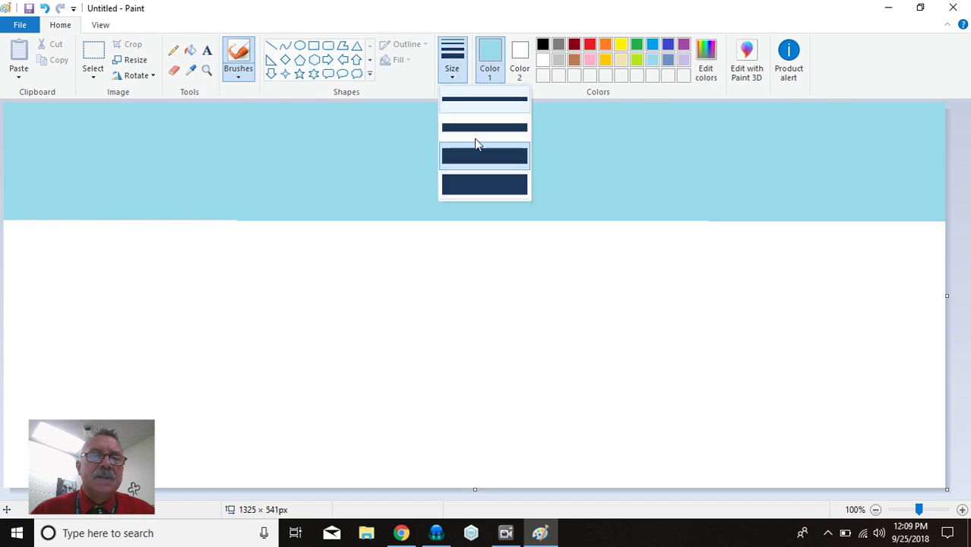
left_click(494, 189)
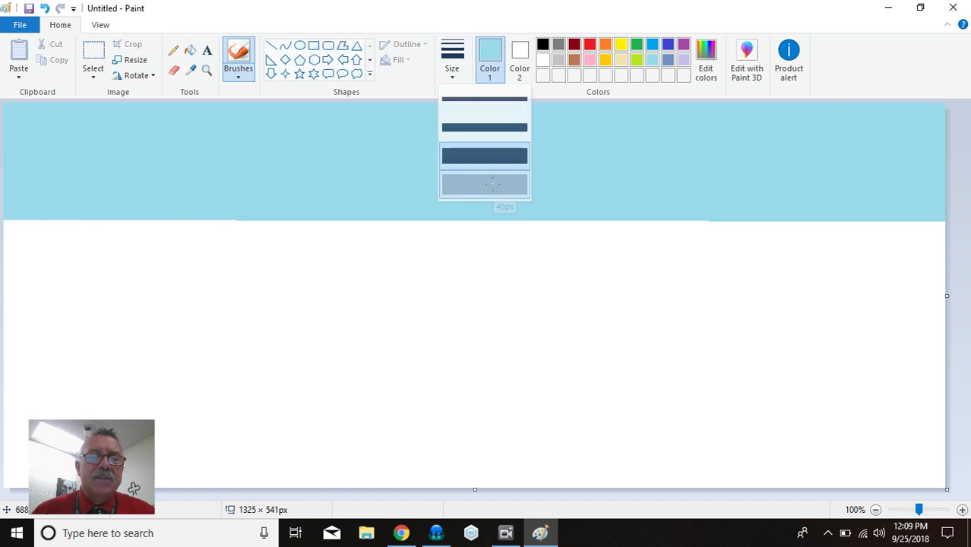
left_click(623, 63)
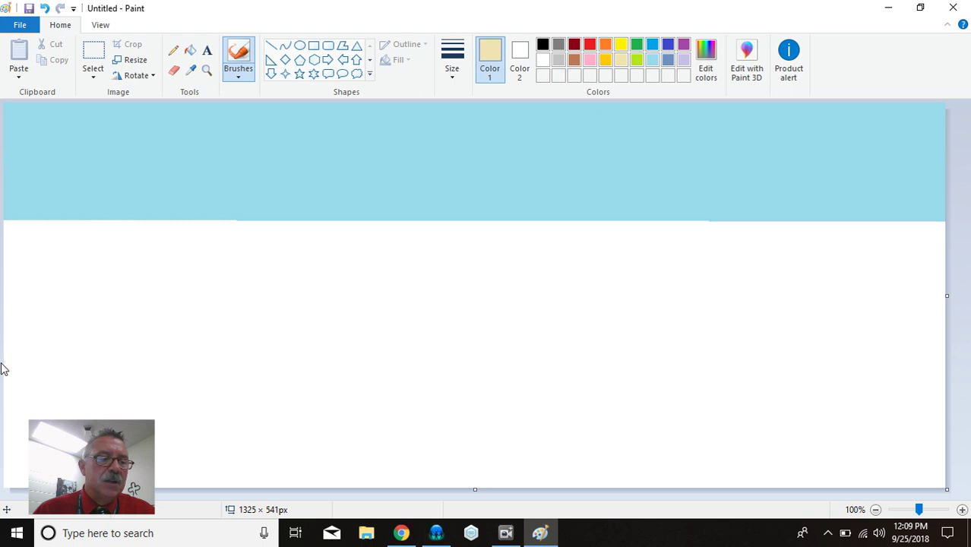
Paint three pale yellow sand strokes across the lower canvas to form rolling dunes.
mouse_move(4, 363)
left_mouse_down()
mouse_move(318, 343)
mouse_move(596, 371)
mouse_move(866, 332)
mouse_move(886, 365)
mouse_move(580, 480)
mouse_move(944, 433)
left_mouse_up()
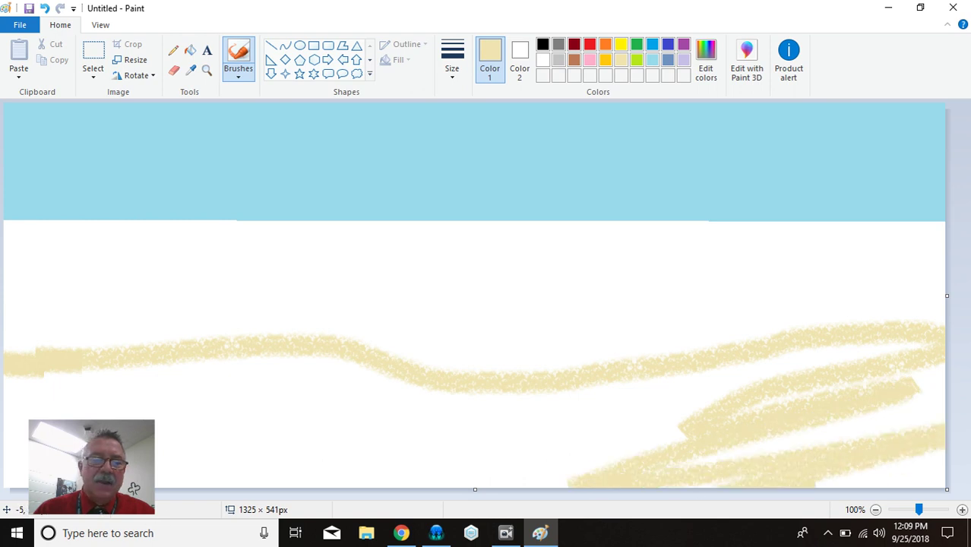
mouse_move(577, 479)
left_mouse_down()
mouse_move(835, 422)
mouse_move(357, 486)
mouse_move(7, 440)
mouse_move(77, 416)
left_mouse_up()
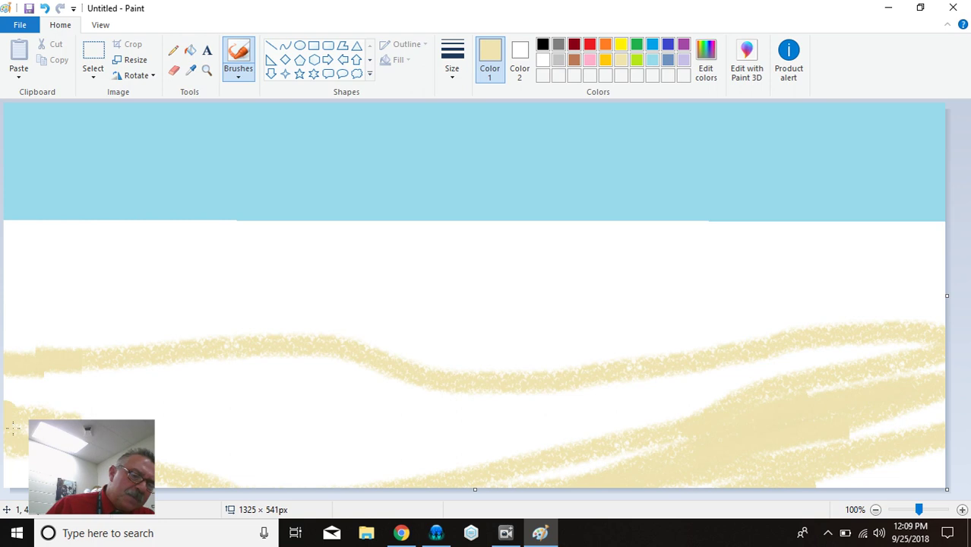
mouse_move(152, 390)
left_mouse_down()
mouse_move(55, 386)
mouse_move(313, 385)
mouse_move(408, 397)
mouse_move(310, 448)
mouse_move(909, 353)
left_mouse_up()
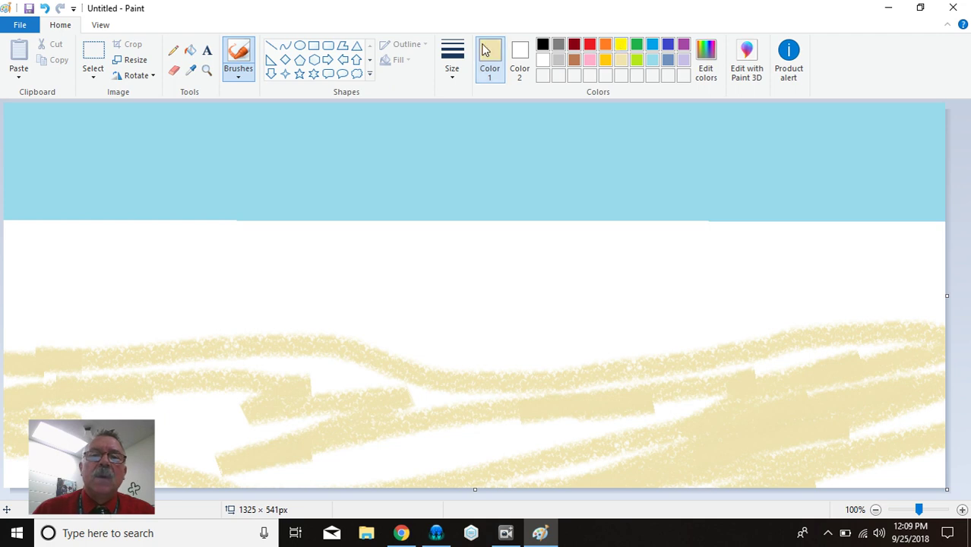
Flood the white band above the sand with blue to make the ocean.
left_click(190, 51)
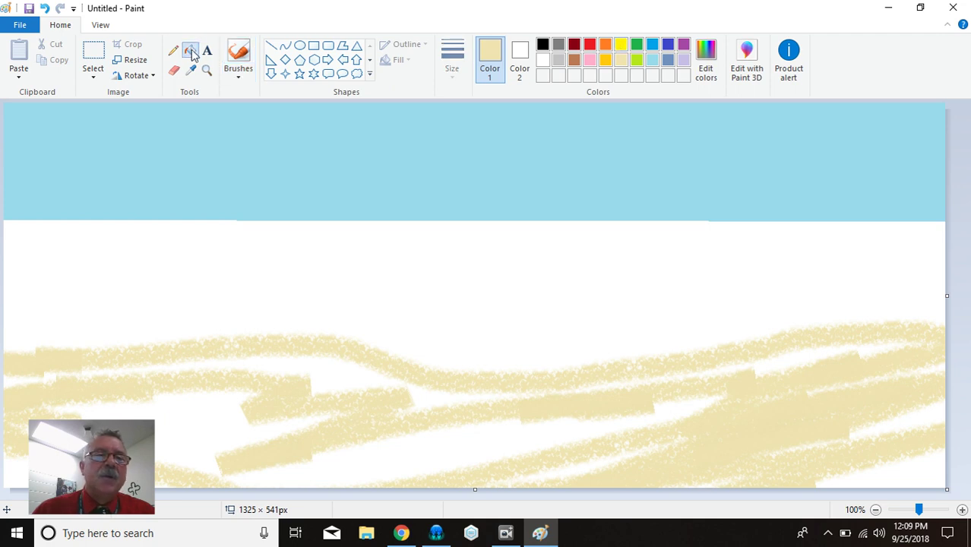
left_click(652, 45)
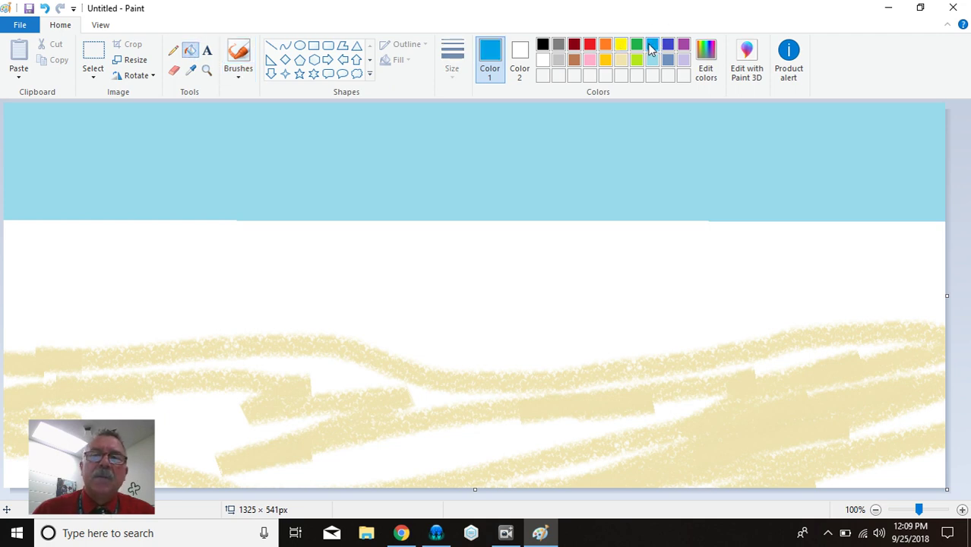
left_click(543, 256)
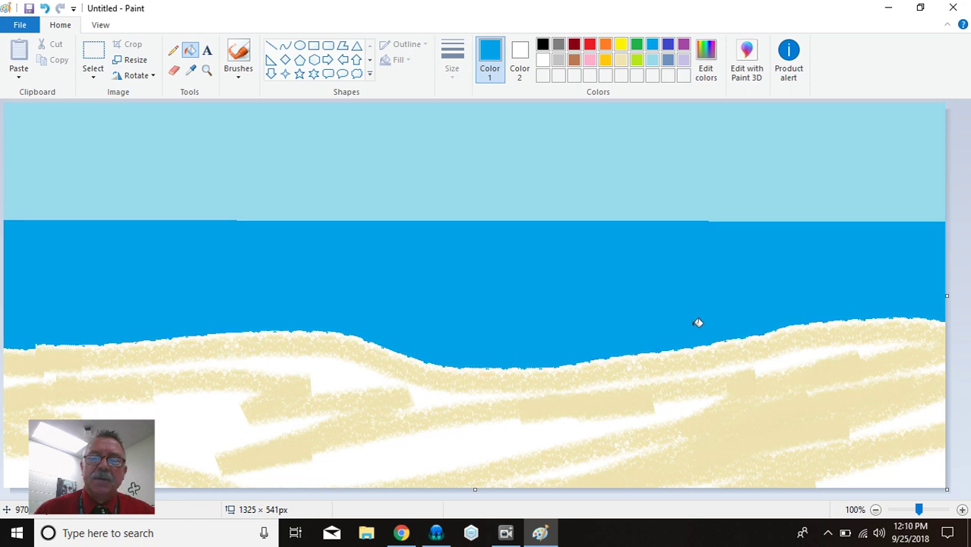
Brush pale sand over the remaining white streaks along the shoreline and lower right.
left_click(236, 73)
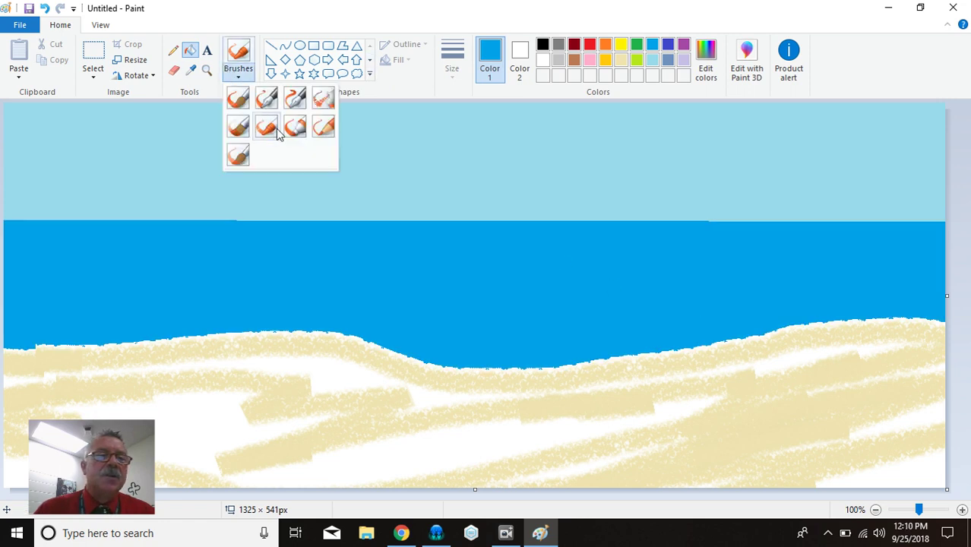
left_click(266, 127)
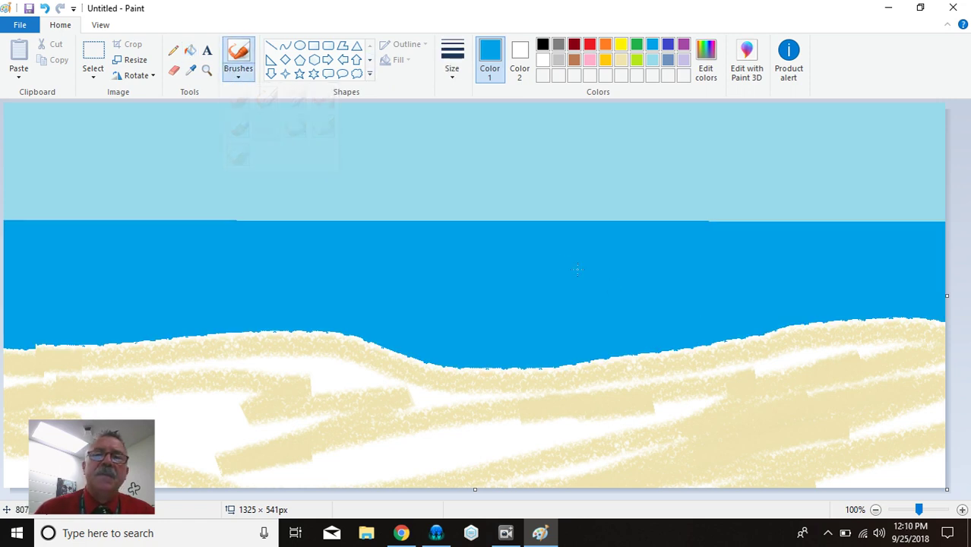
left_click(621, 61)
left_click_drag(687, 403, 748, 343)
mouse_move(293, 359)
left_mouse_down()
mouse_move(462, 344)
mouse_move(646, 353)
mouse_move(359, 370)
mouse_move(517, 366)
mouse_move(408, 369)
mouse_move(497, 361)
mouse_move(325, 350)
mouse_move(669, 356)
mouse_move(936, 324)
mouse_move(796, 370)
mouse_move(787, 391)
mouse_move(637, 404)
mouse_move(87, 409)
left_mouse_up()
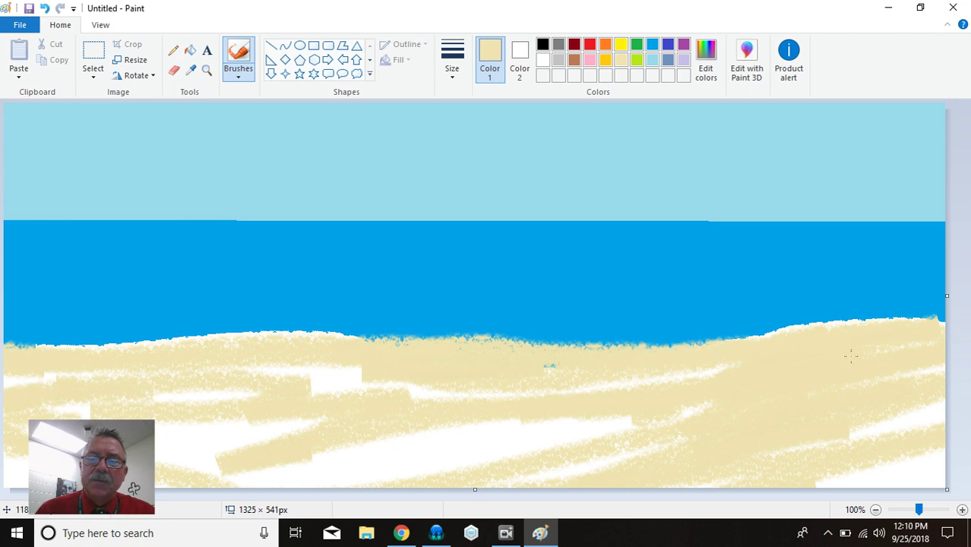
mouse_move(942, 369)
left_mouse_down()
mouse_move(878, 378)
mouse_move(887, 435)
mouse_move(856, 483)
left_mouse_up()
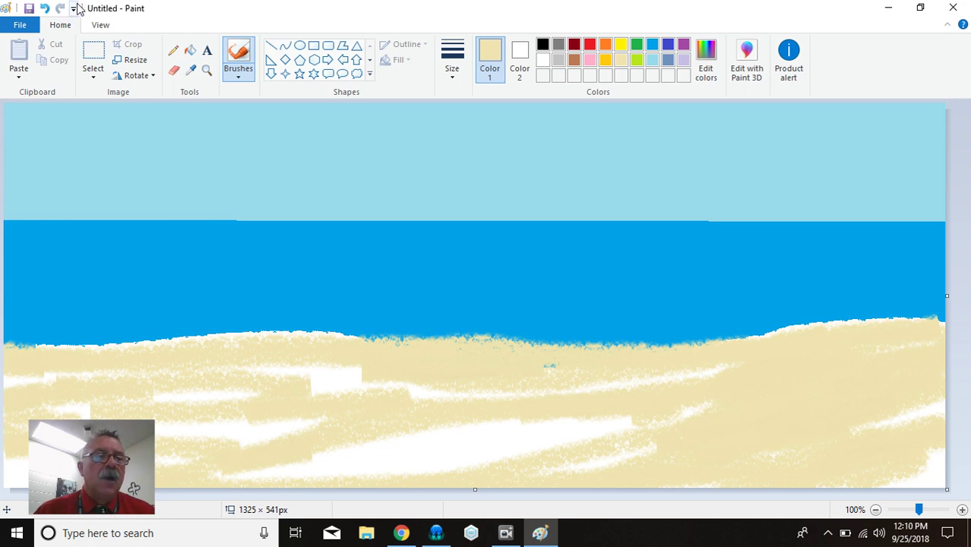
Paint a thick, curving brown palm trunk from the sand into the sky, thickening its top and base.
left_click(575, 60)
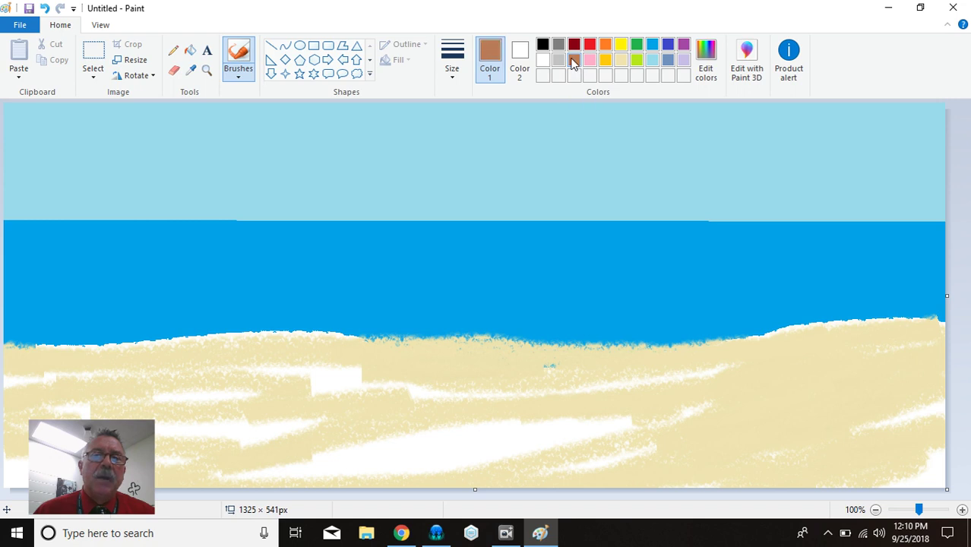
left_click(452, 60)
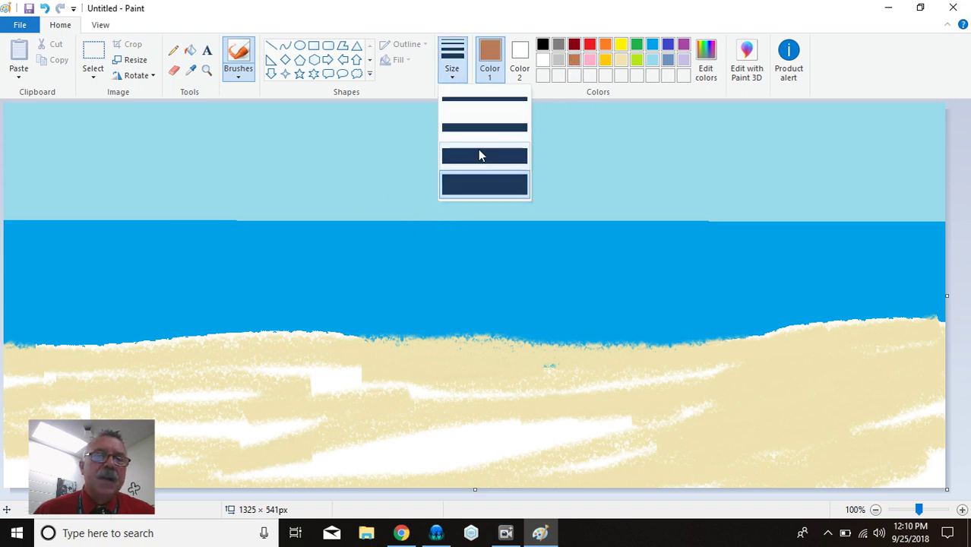
left_click(479, 155)
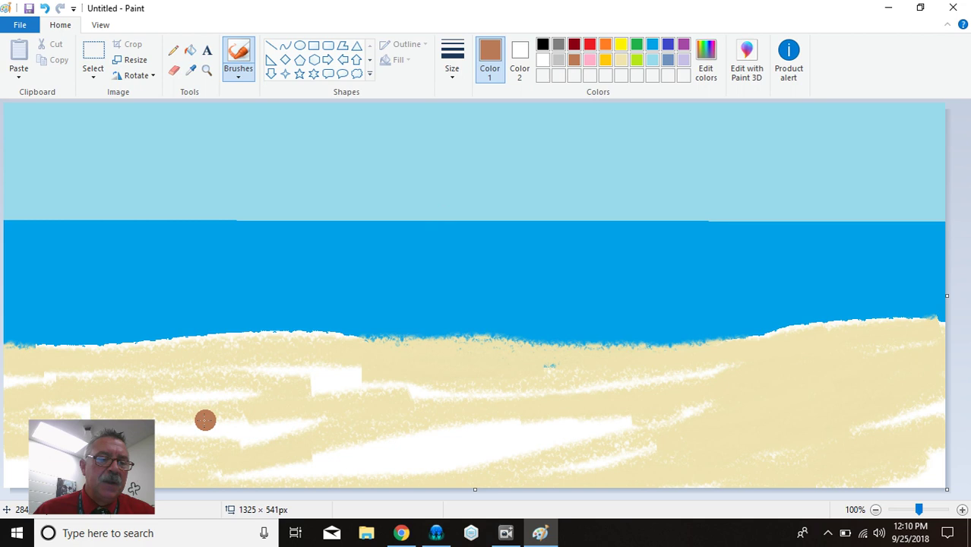
mouse_move(205, 420)
left_mouse_down()
mouse_move(232, 354)
mouse_move(192, 278)
mouse_move(195, 207)
mouse_move(210, 183)
mouse_move(201, 271)
mouse_move(249, 393)
mouse_move(225, 421)
mouse_move(269, 368)
mouse_move(222, 402)
mouse_move(266, 366)
mouse_move(214, 308)
mouse_move(246, 379)
mouse_move(227, 319)
left_mouse_up()
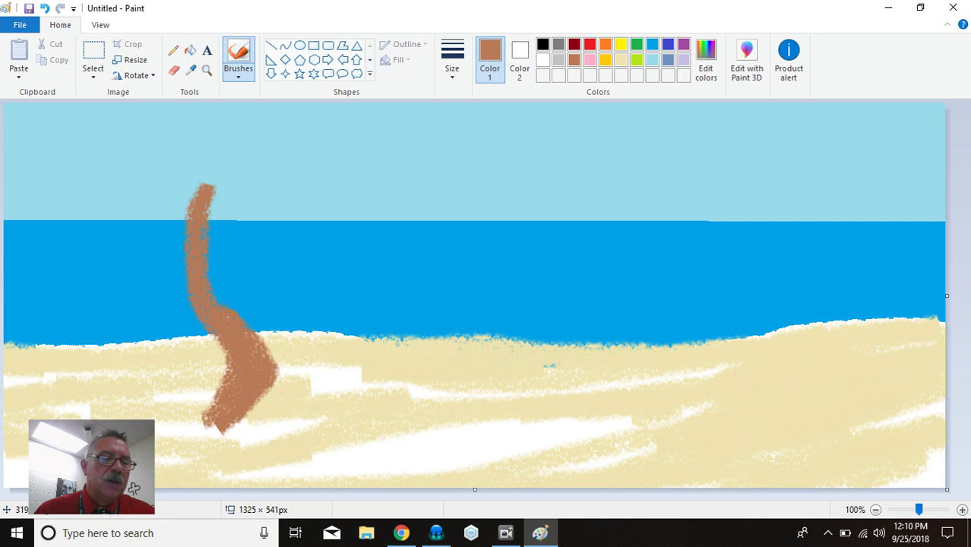
left_click_drag(210, 206, 197, 223)
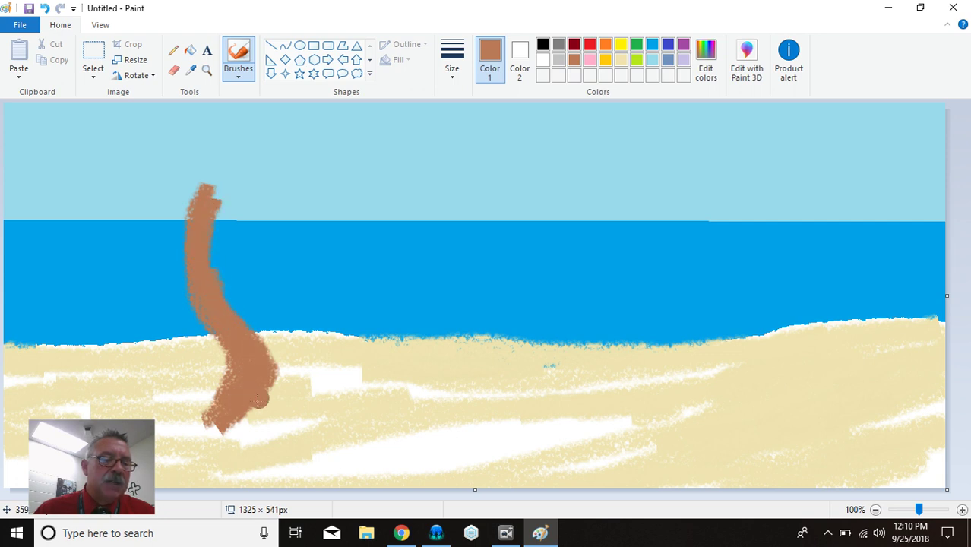
mouse_move(259, 400)
left_mouse_down()
mouse_move(267, 391)
mouse_move(268, 425)
mouse_move(252, 422)
mouse_move(278, 416)
left_mouse_up()
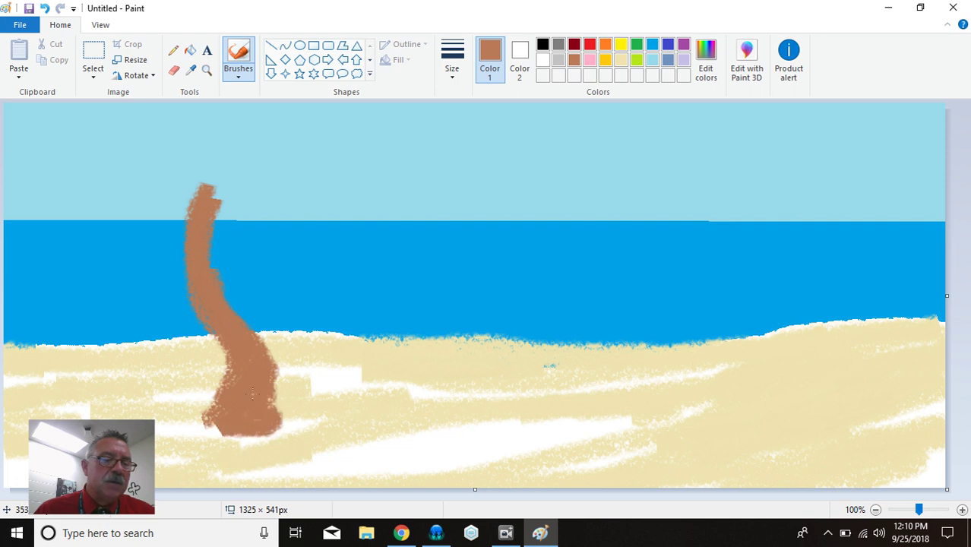
left_click(636, 45)
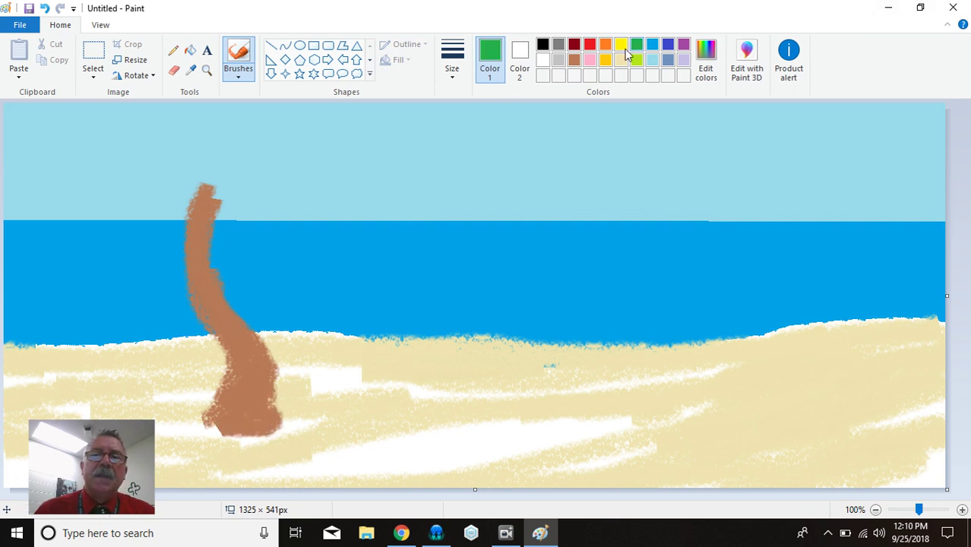
With a medium line width, brush green arching fronds from the top of the trunk.
left_click(459, 74)
left_click(463, 124)
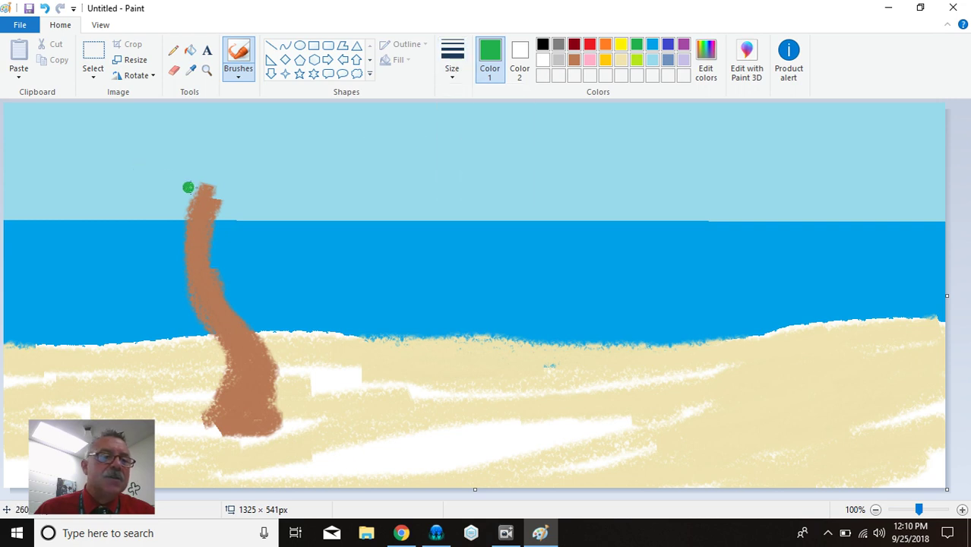
mouse_move(203, 199)
left_mouse_down()
mouse_move(256, 223)
mouse_move(261, 265)
left_mouse_up()
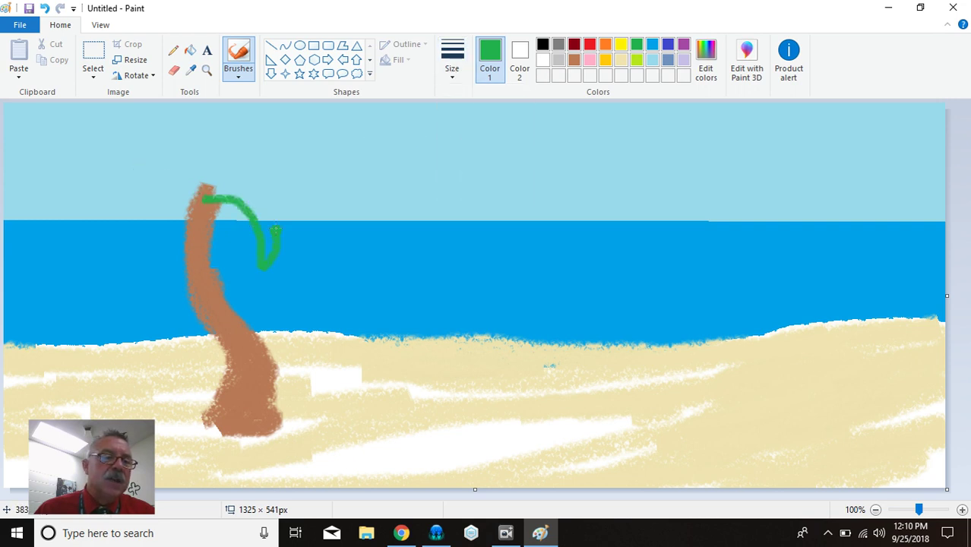
mouse_move(275, 229)
left_mouse_down()
mouse_move(254, 185)
mouse_move(220, 176)
mouse_move(150, 198)
mouse_move(115, 237)
mouse_move(115, 215)
mouse_move(144, 187)
mouse_move(196, 190)
mouse_move(143, 149)
mouse_move(120, 153)
mouse_move(144, 136)
mouse_move(190, 161)
mouse_move(200, 182)
mouse_move(221, 139)
mouse_move(281, 122)
mouse_move(203, 180)
mouse_move(242, 148)
mouse_move(214, 156)
mouse_move(248, 133)
left_mouse_up()
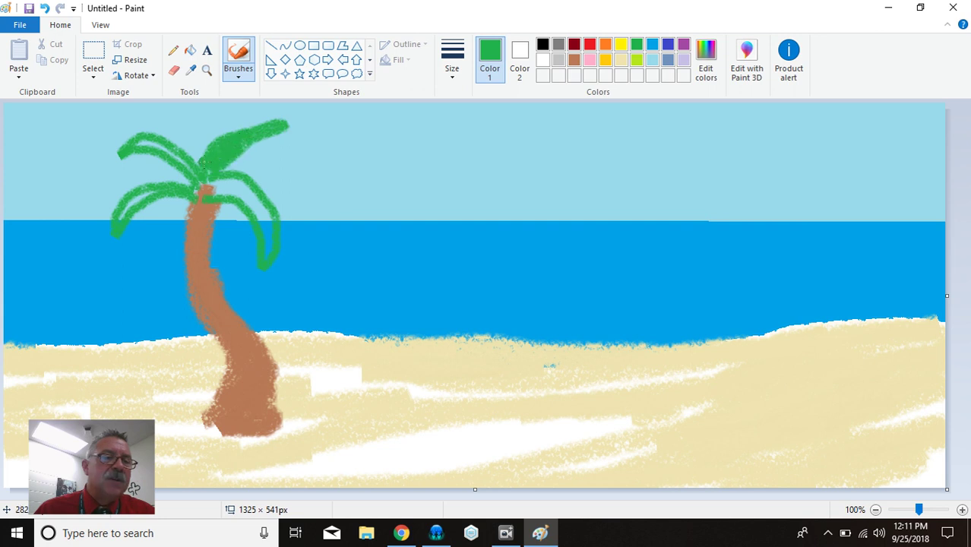
left_click_drag(150, 140, 179, 162)
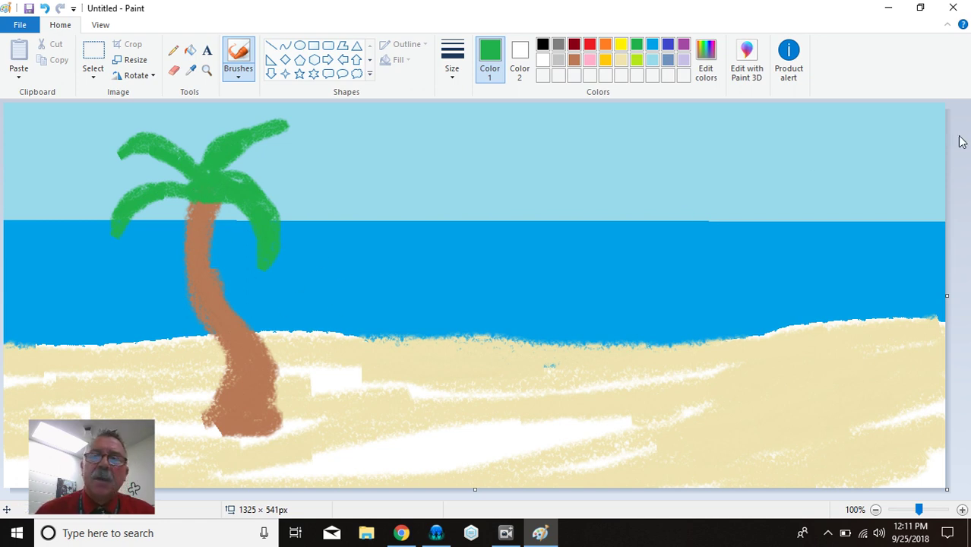
Draw a black umbrella pole, crossbar, canopy outline and two ribs on the right side.
left_click(543, 45)
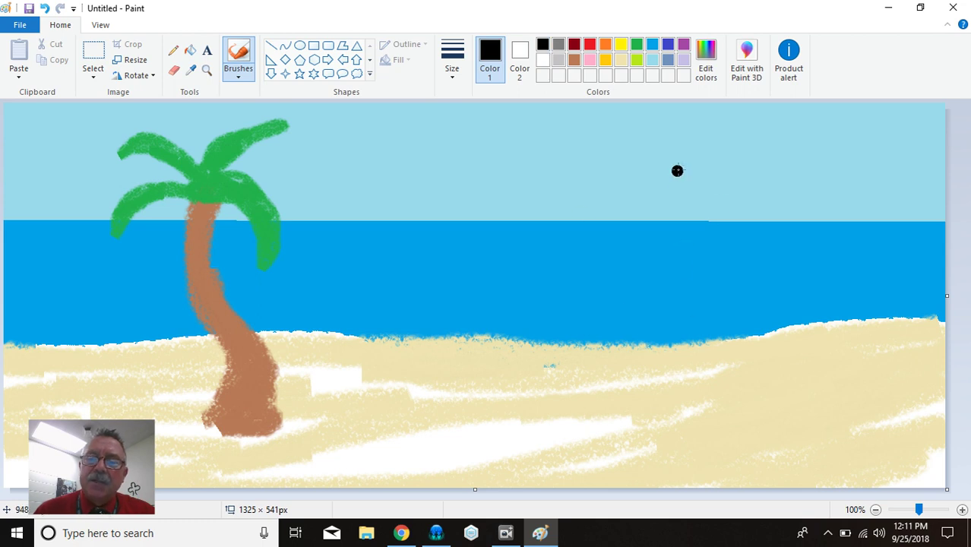
left_click_drag(717, 209, 697, 405)
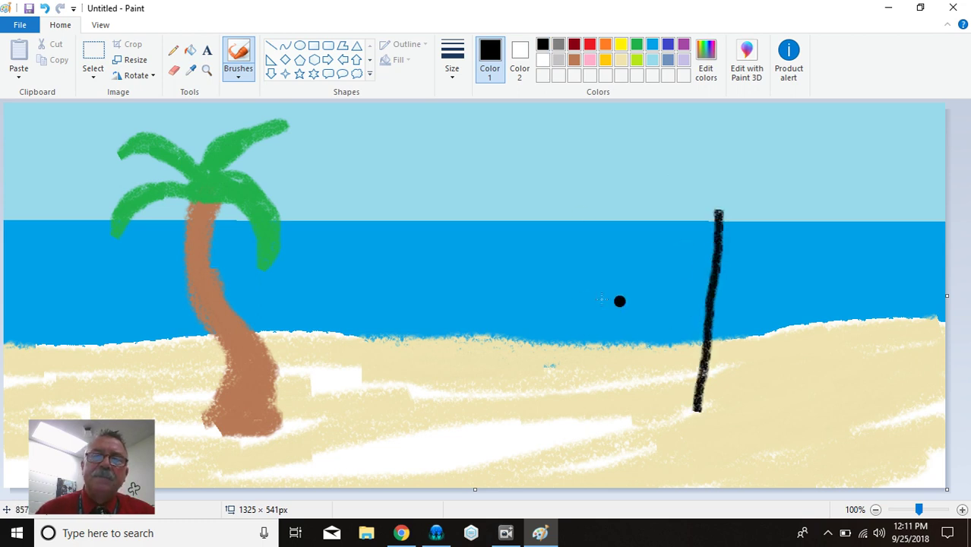
left_click(454, 76)
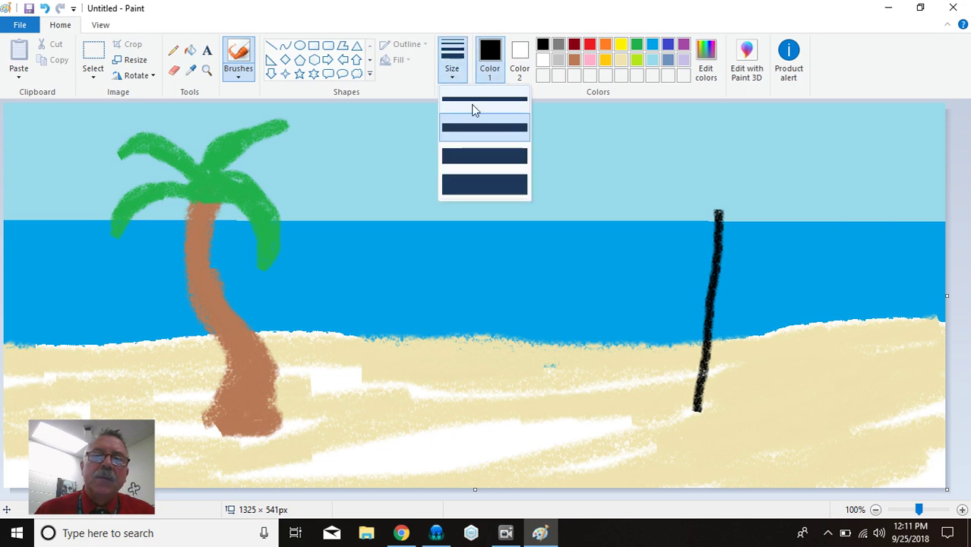
left_click(473, 104)
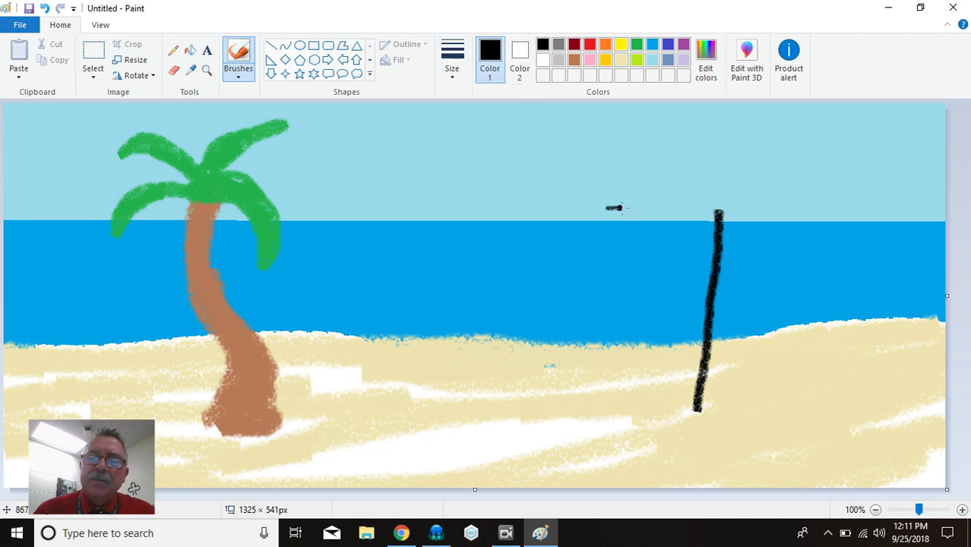
left_click_drag(619, 207, 746, 212)
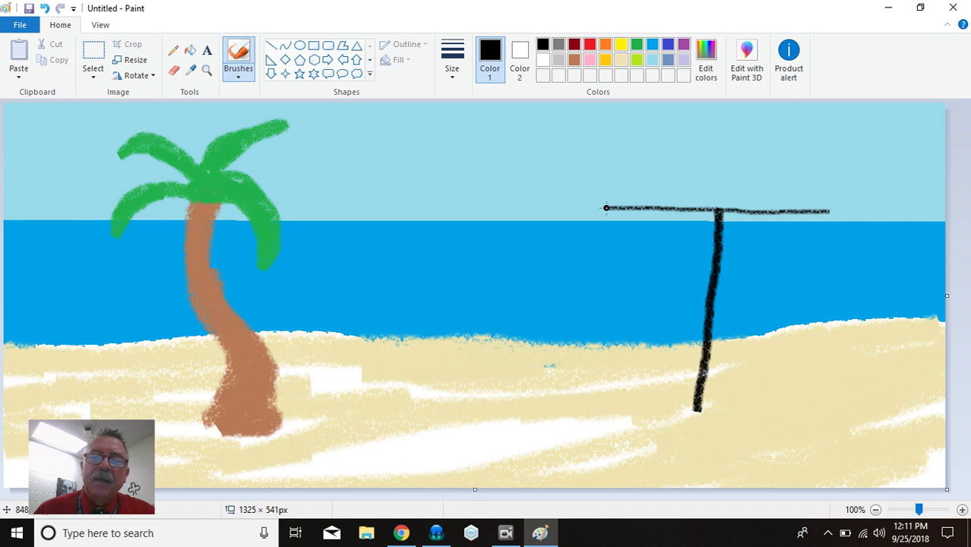
mouse_move(617, 171)
left_mouse_down()
mouse_move(659, 127)
mouse_move(751, 104)
mouse_move(786, 121)
mouse_move(808, 161)
left_mouse_up()
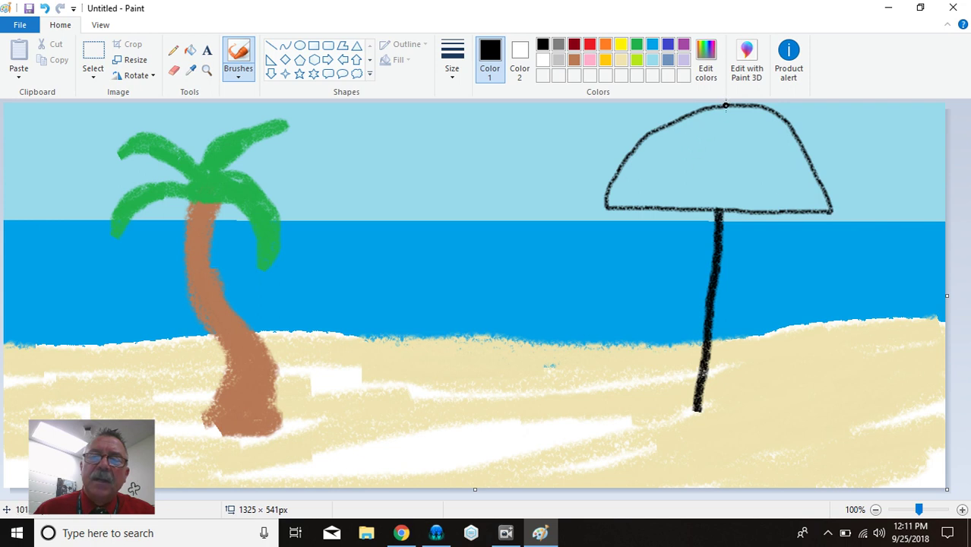
left_click_drag(722, 110, 680, 206)
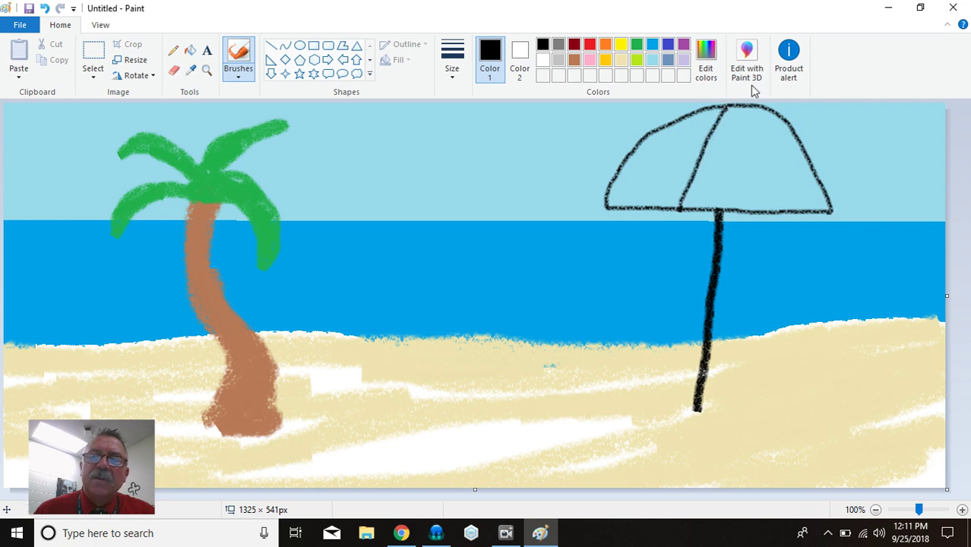
left_click_drag(737, 106, 776, 201)
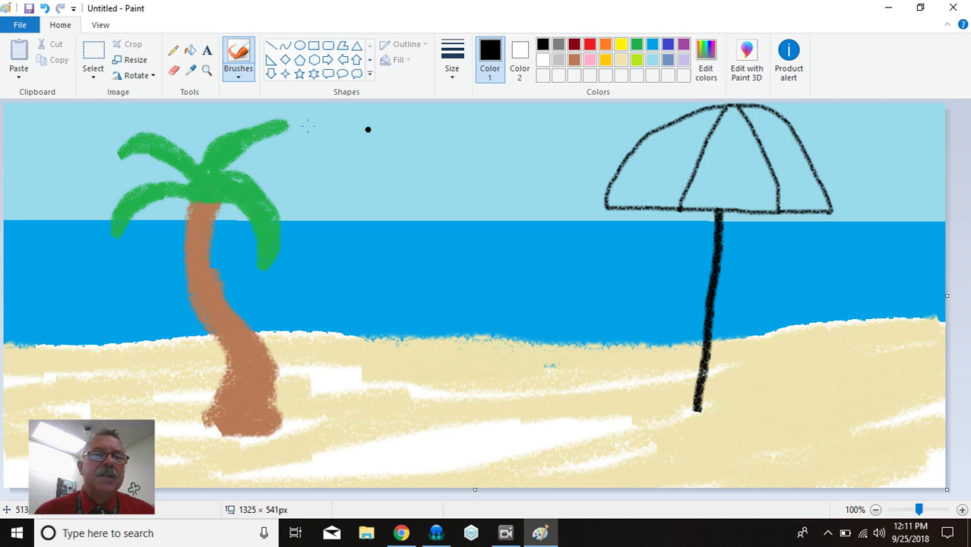
Fill the umbrella's canopy panels red, yellow and purple from left to right.
left_click(192, 55)
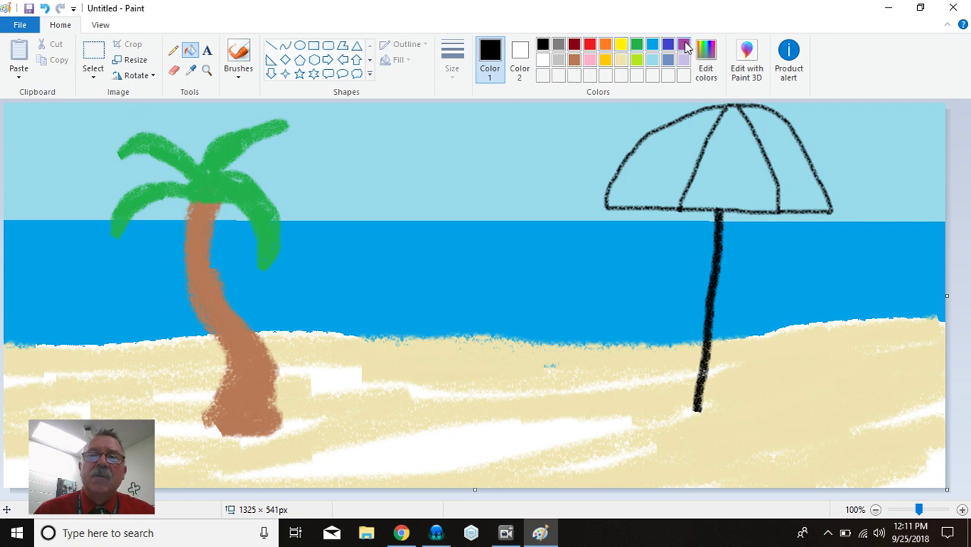
left_click(590, 44)
left_click(679, 145)
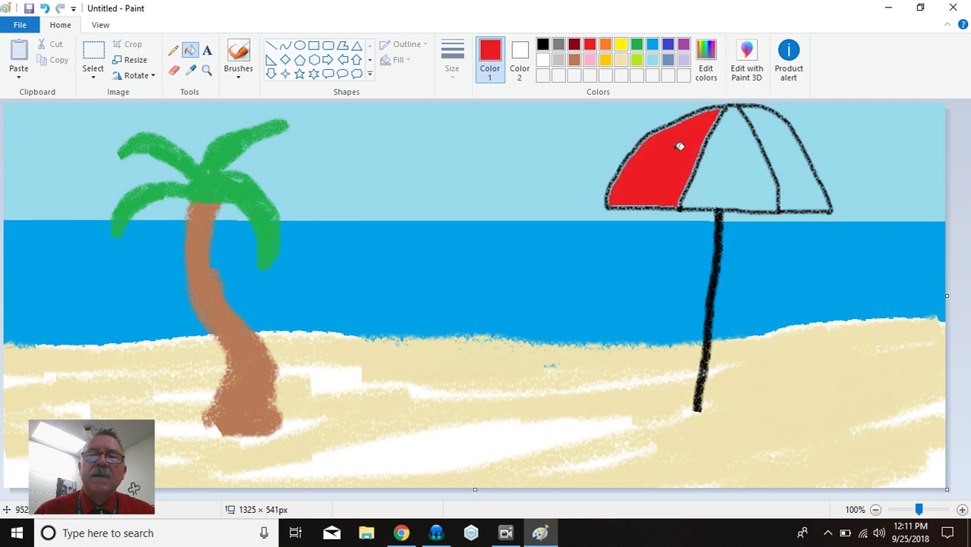
left_click(620, 44)
left_click(731, 144)
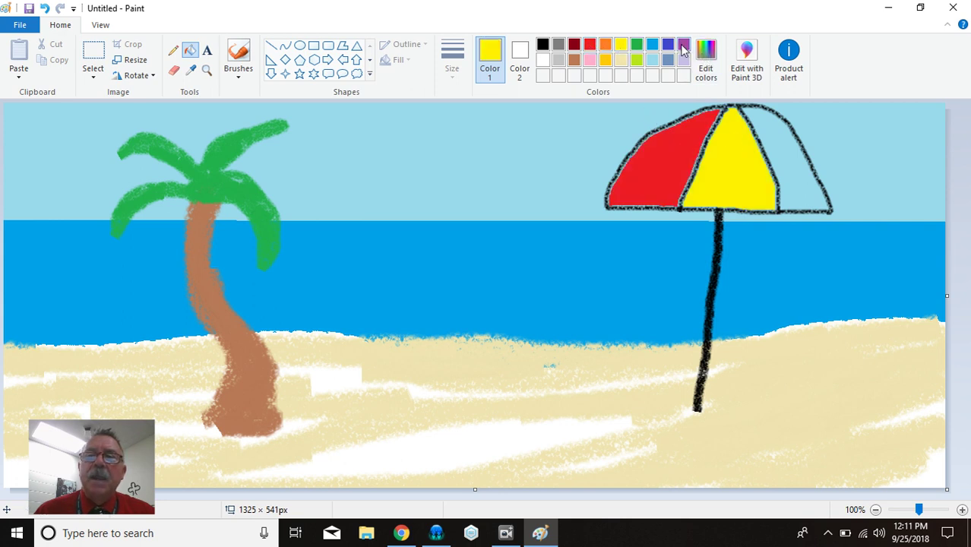
left_click(683, 44)
left_click(785, 134)
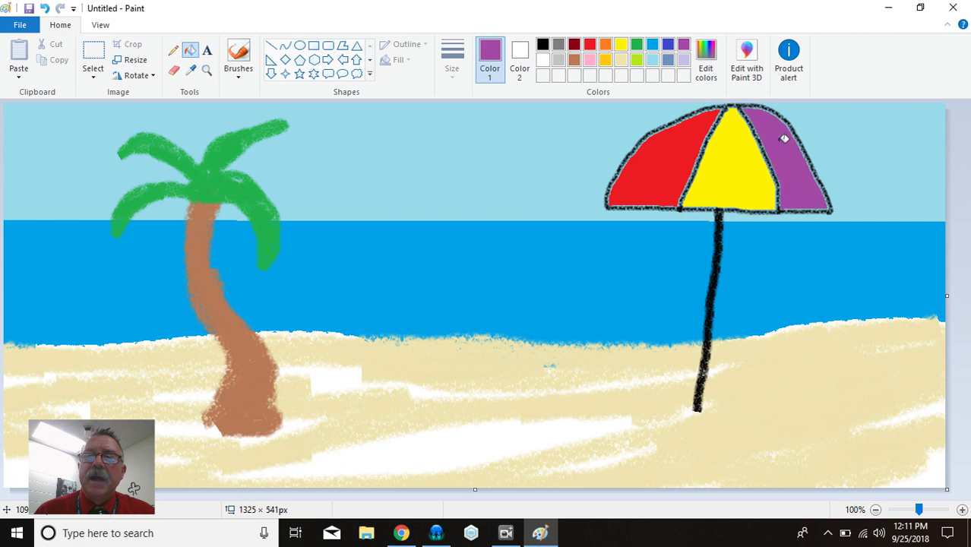
Select the Oval shape with a Solid color fill and yellow as Color 1.
left_click(300, 47)
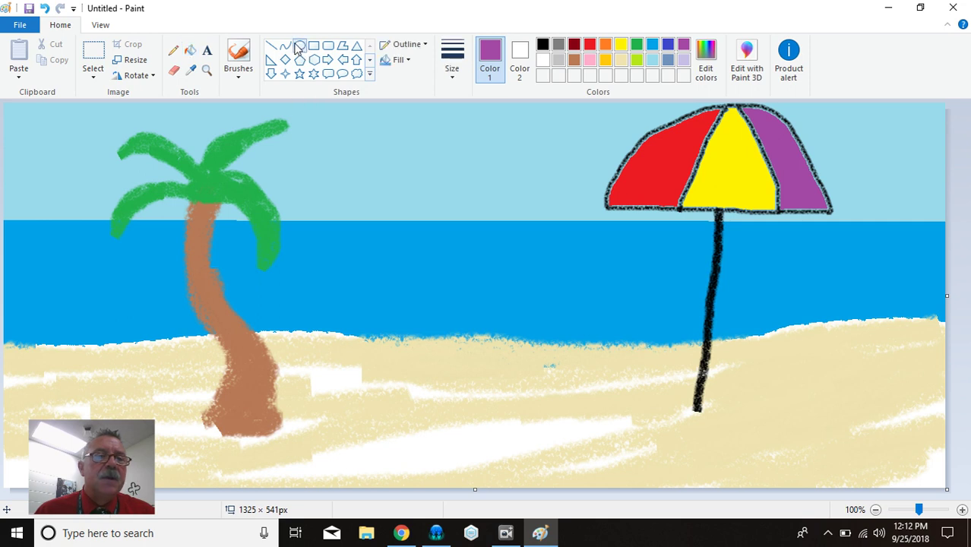
left_click(621, 46)
left_click(408, 61)
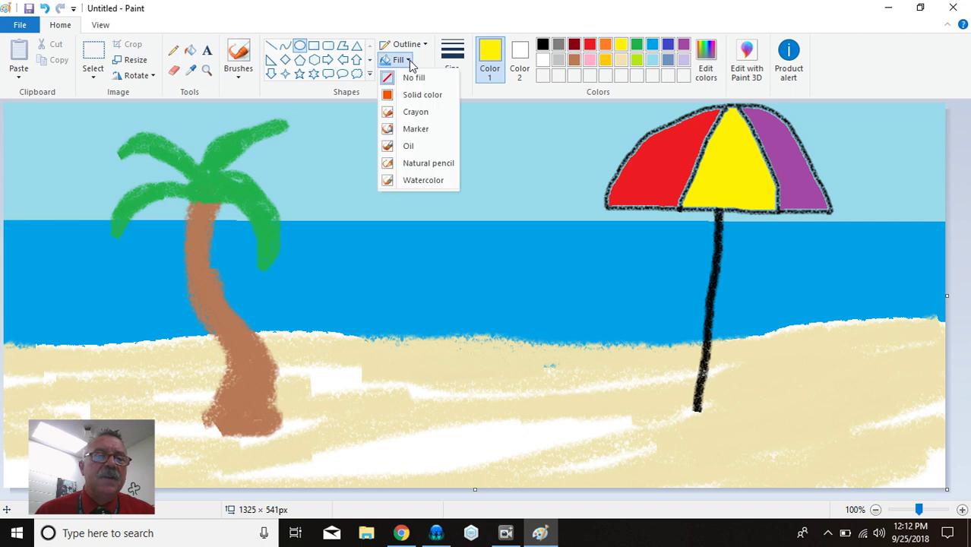
left_click(431, 95)
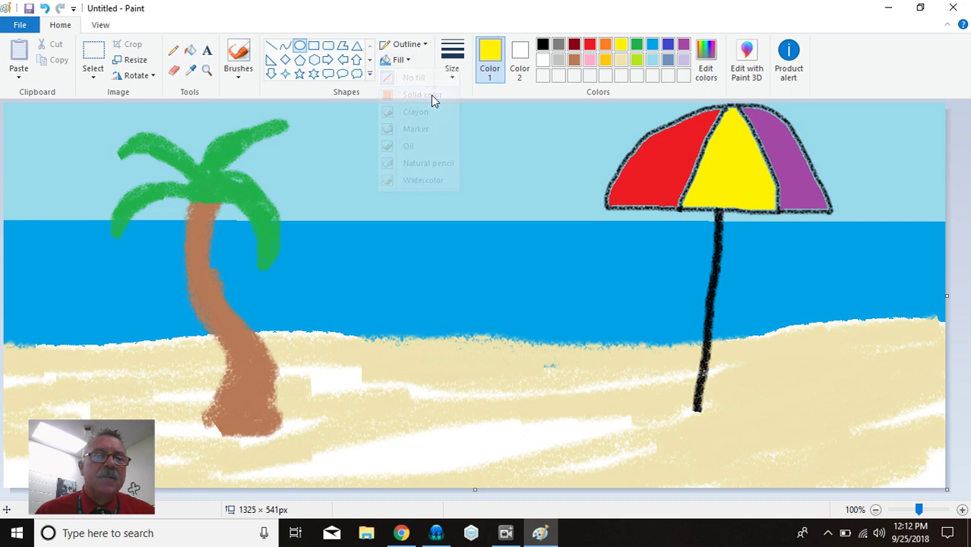
Make Color 2 yellow too and draw a round yellow sun in the upper sky.
left_click(520, 58)
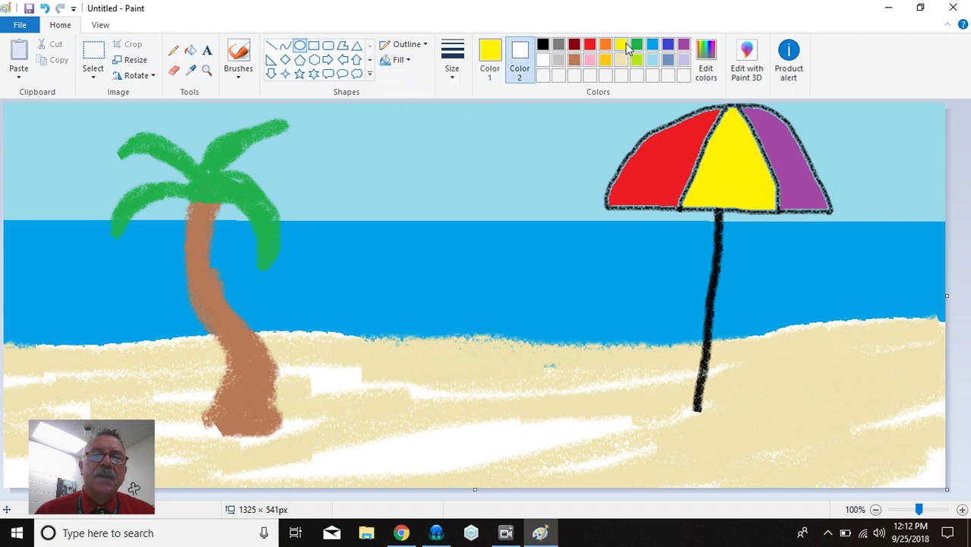
left_click(490, 55)
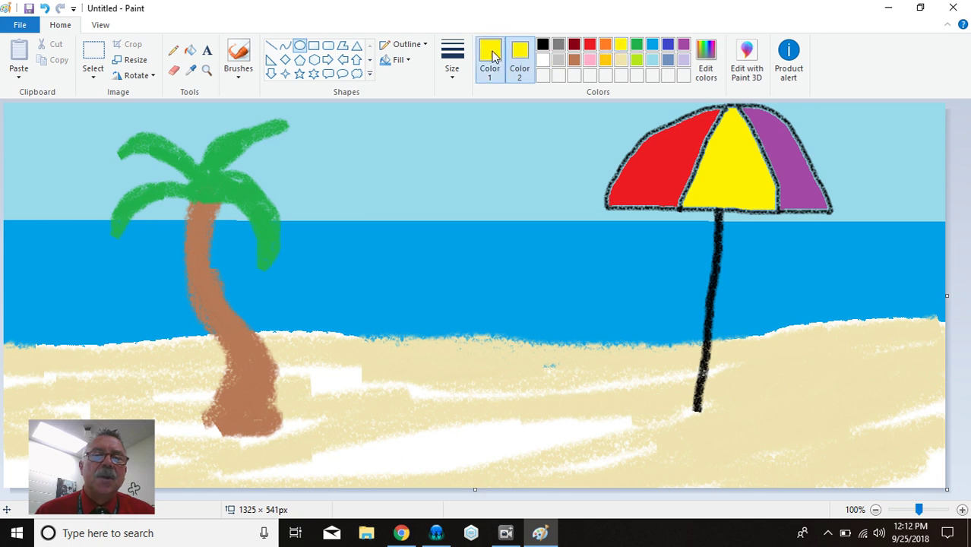
left_click(517, 53)
left_click(492, 55)
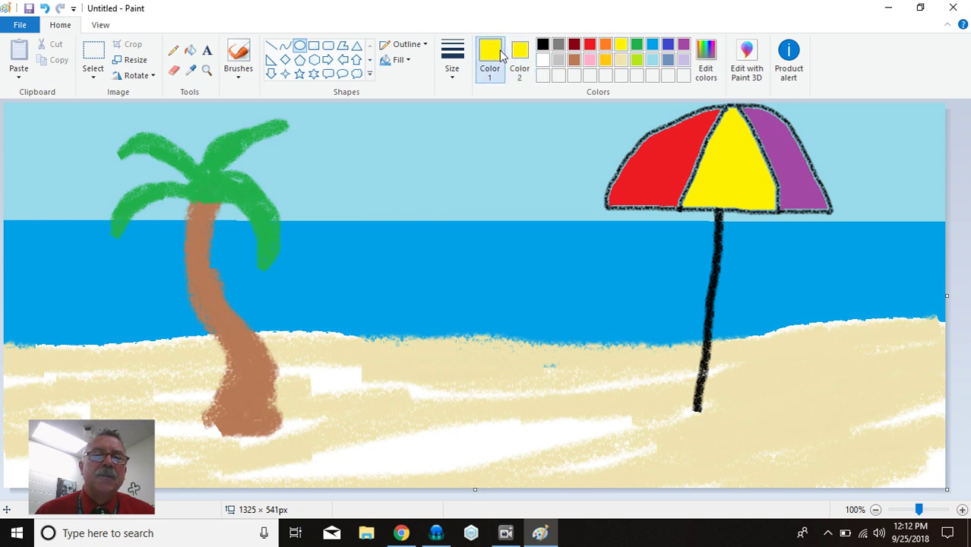
left_click(403, 60)
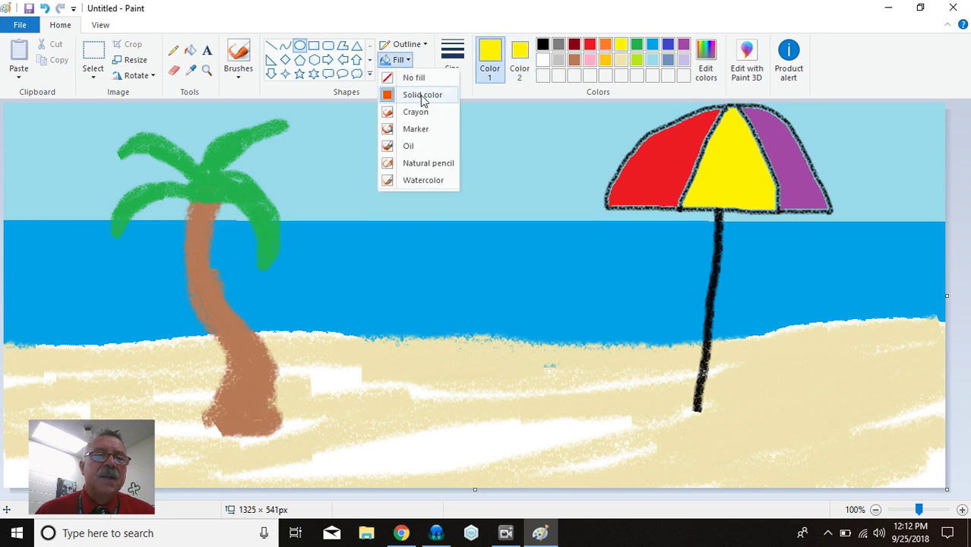
left_click(405, 61)
mouse_move(394, 107)
left_mouse_down()
mouse_move(503, 208)
mouse_move(548, 201)
mouse_move(571, 210)
mouse_move(500, 204)
mouse_move(532, 200)
mouse_move(484, 188)
left_mouse_up()
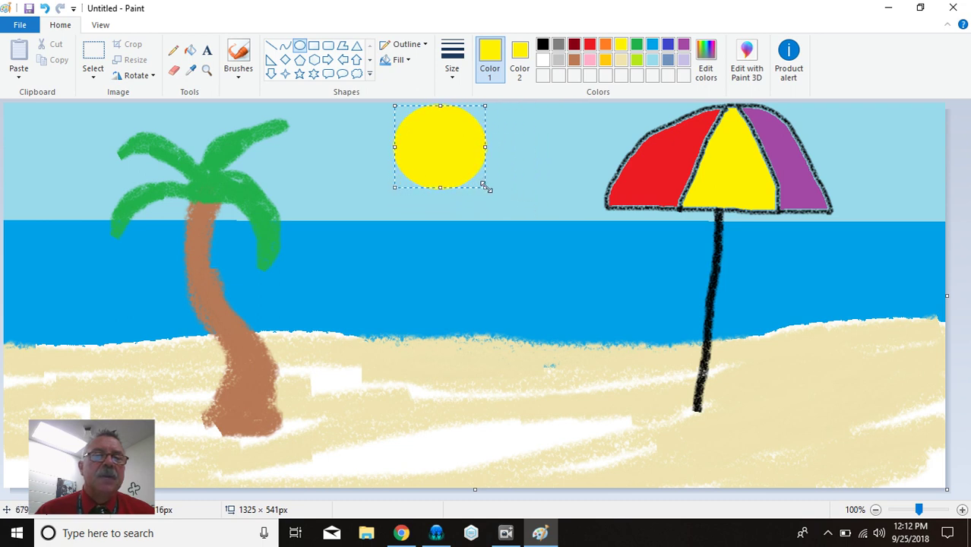
left_click(505, 252)
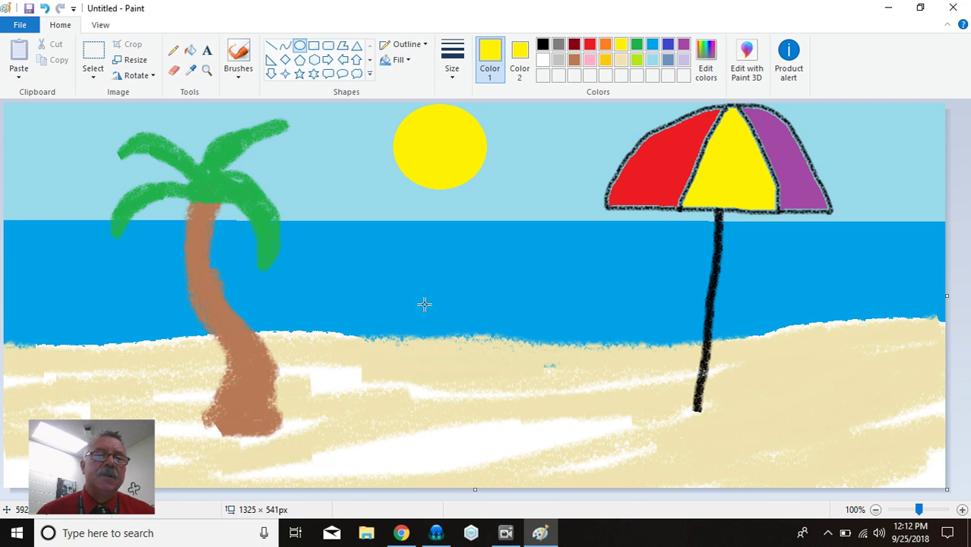
Set up the Oil brush at the thinnest size with white as Color 1.
left_click(237, 79)
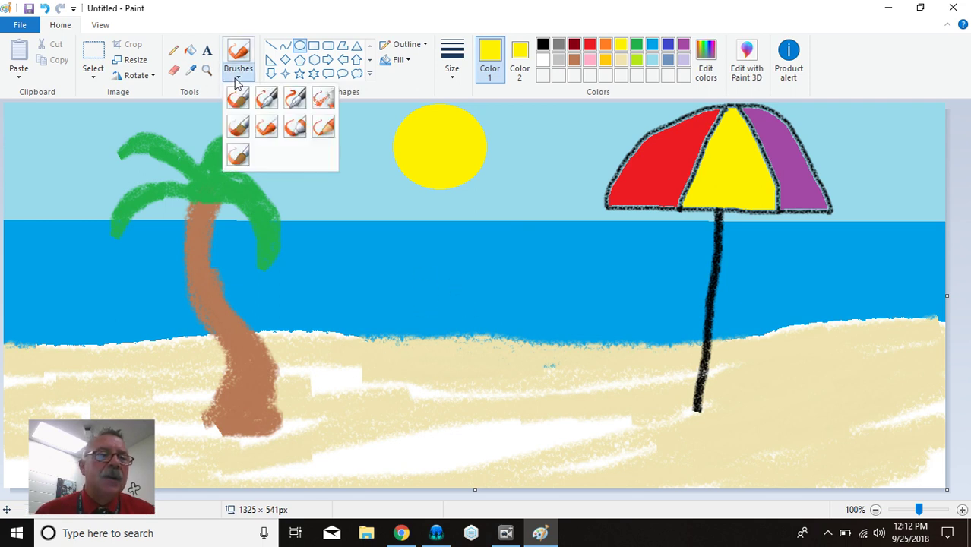
left_click(239, 130)
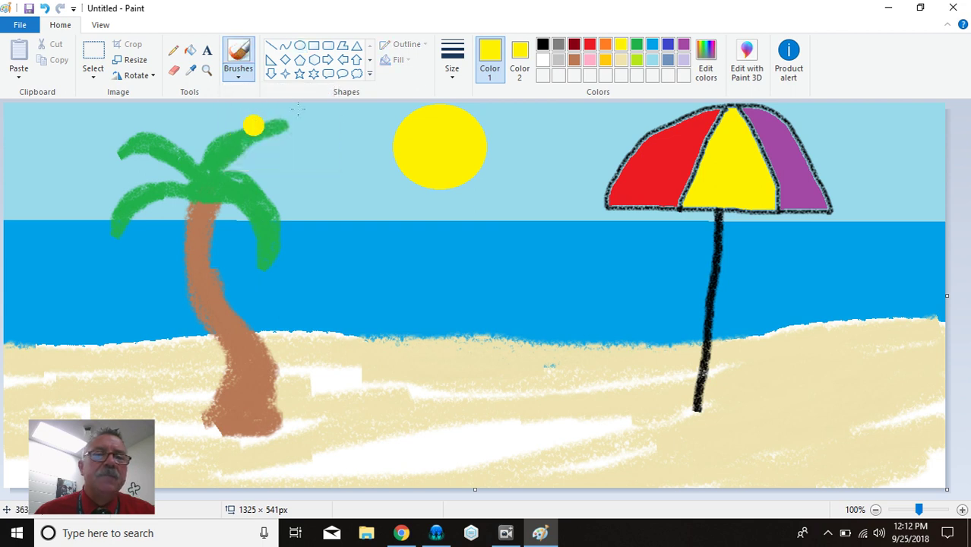
left_click(458, 74)
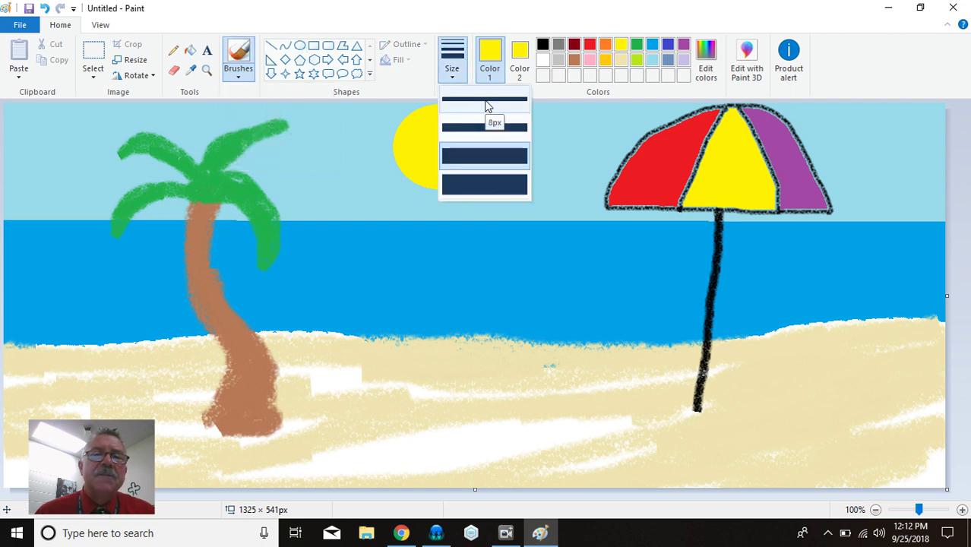
left_click(486, 100)
left_click(543, 60)
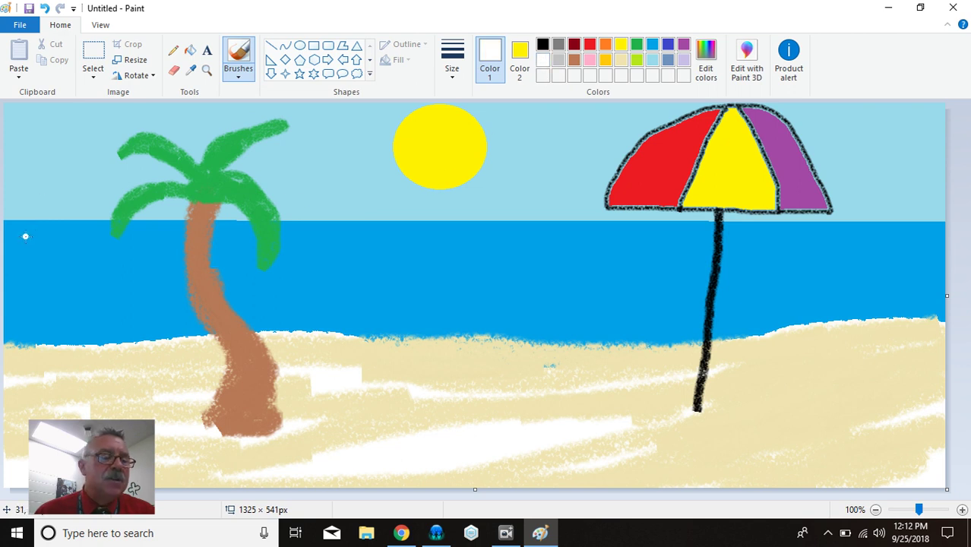
Paint nine thin white wavy strokes across the sea as waves.
left_click_drag(66, 242, 163, 266)
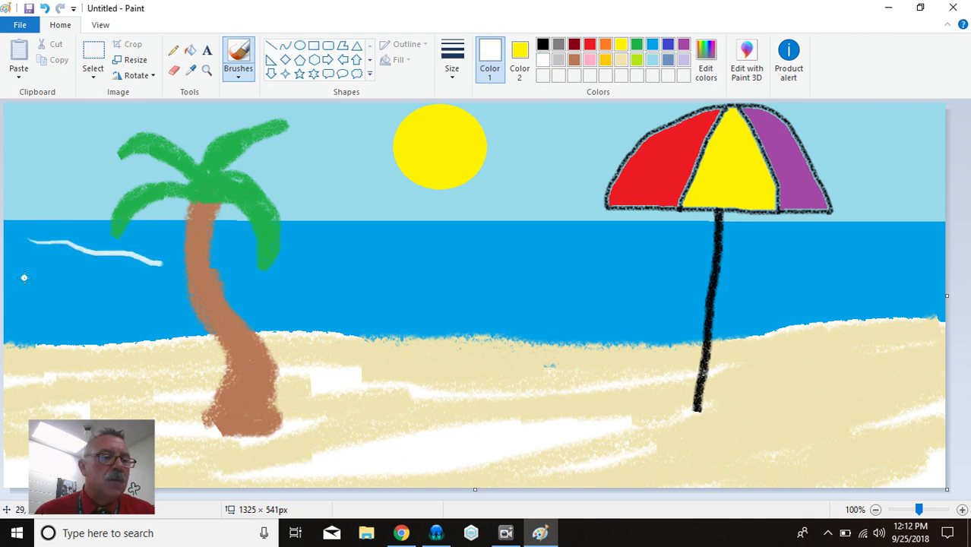
mouse_move(18, 274)
left_mouse_down()
mouse_move(58, 289)
mouse_move(163, 302)
left_mouse_up()
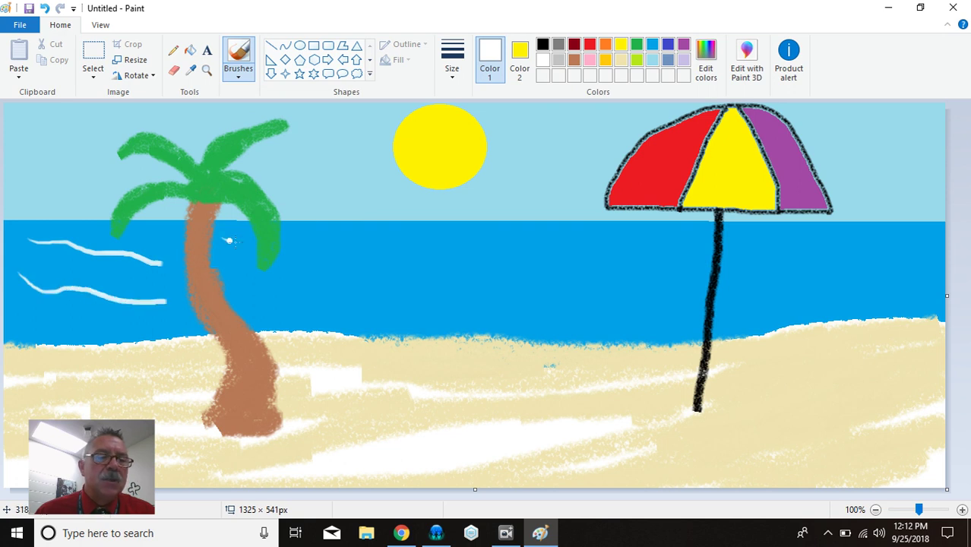
left_click_drag(298, 281, 397, 292)
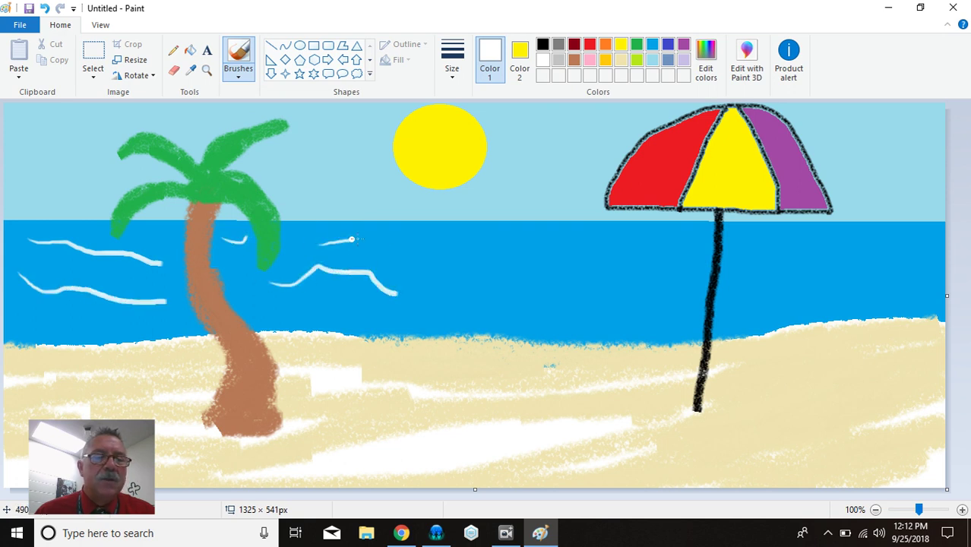
left_click_drag(351, 239, 459, 243)
left_click_drag(436, 297, 586, 293)
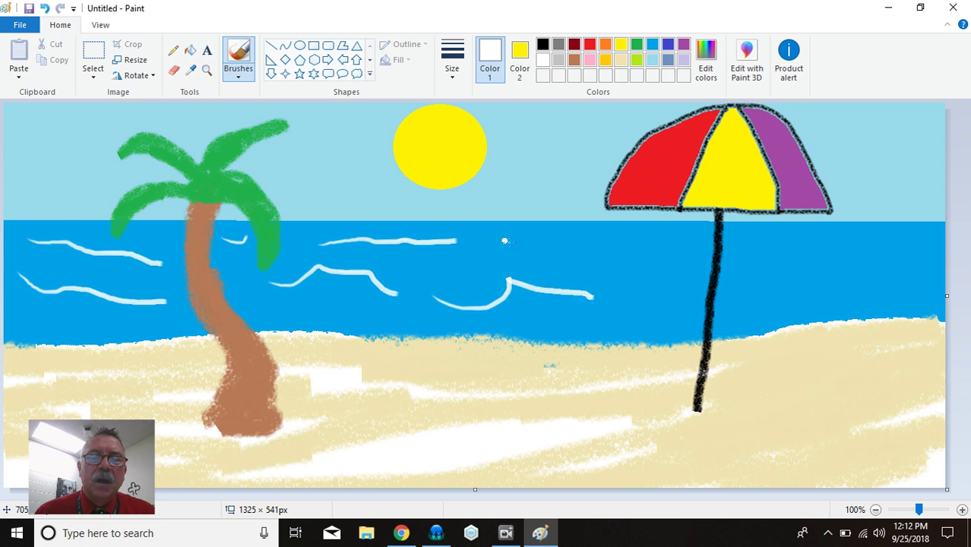
mouse_move(514, 244)
left_mouse_down()
mouse_move(575, 234)
mouse_move(634, 244)
left_mouse_up()
left_click_drag(625, 277, 685, 271)
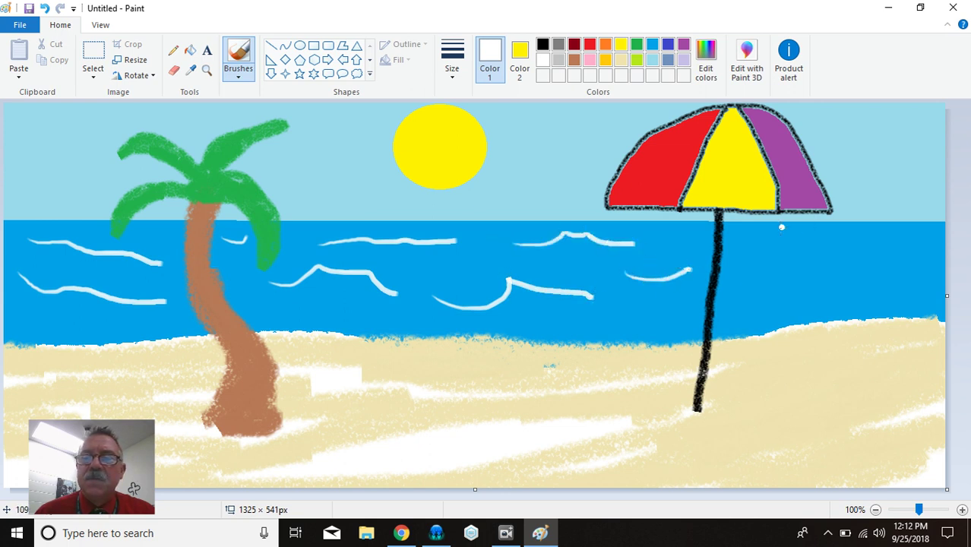
left_click_drag(750, 239, 868, 239)
left_click_drag(808, 289, 916, 268)
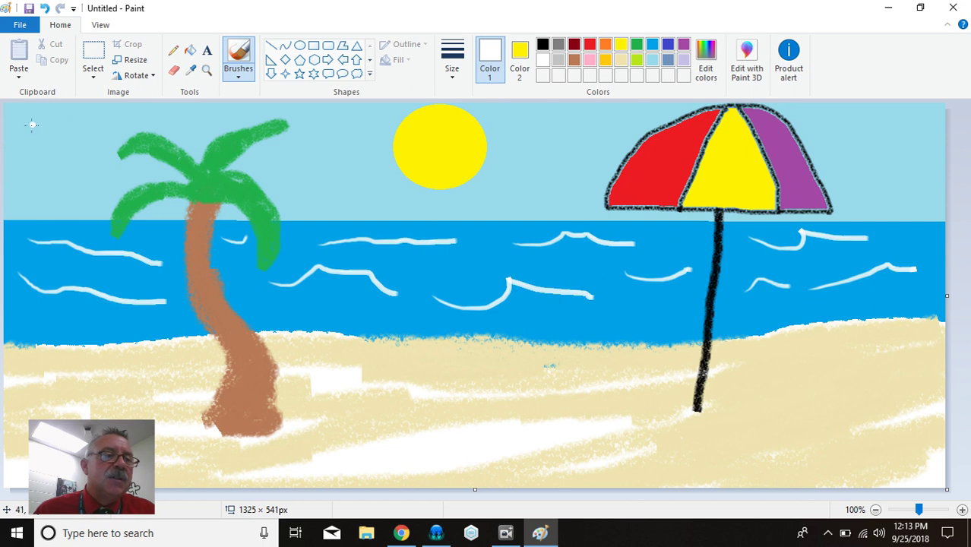
Draw six small white V-shaped seagulls across the sky around the sun.
mouse_move(25, 125)
left_mouse_down()
mouse_move(37, 145)
mouse_move(53, 135)
left_mouse_up()
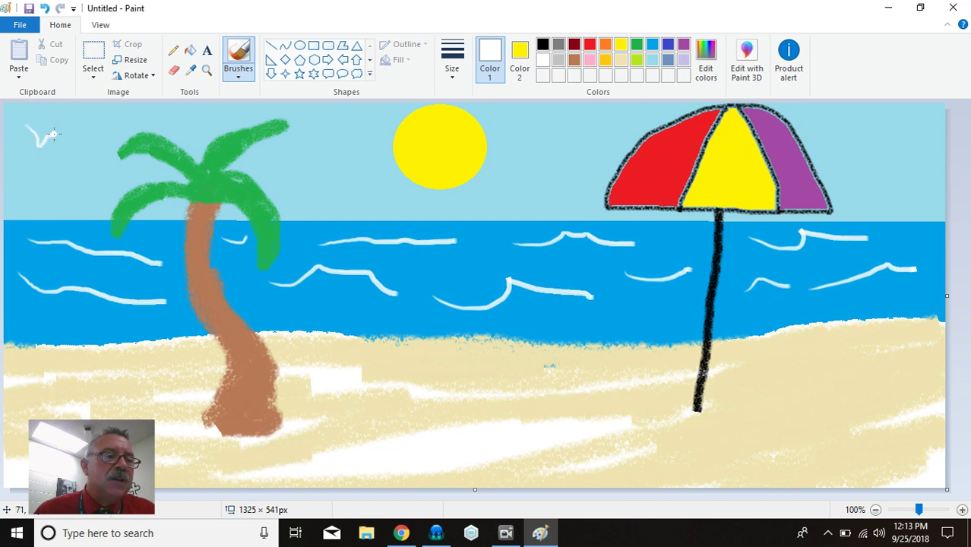
mouse_move(79, 174)
left_mouse_down()
mouse_move(88, 183)
mouse_move(101, 172)
left_mouse_up()
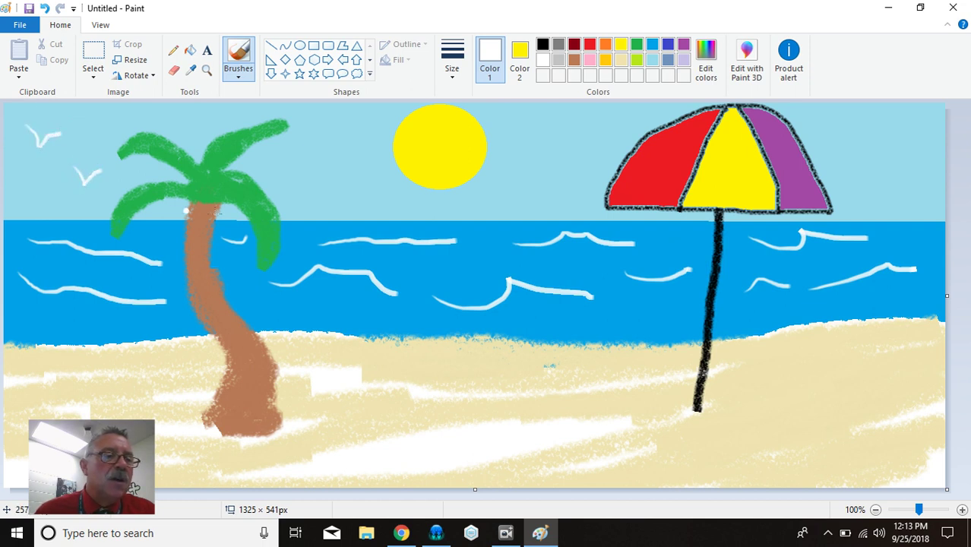
mouse_move(319, 161)
left_mouse_down()
mouse_move(328, 179)
mouse_move(340, 164)
left_mouse_up()
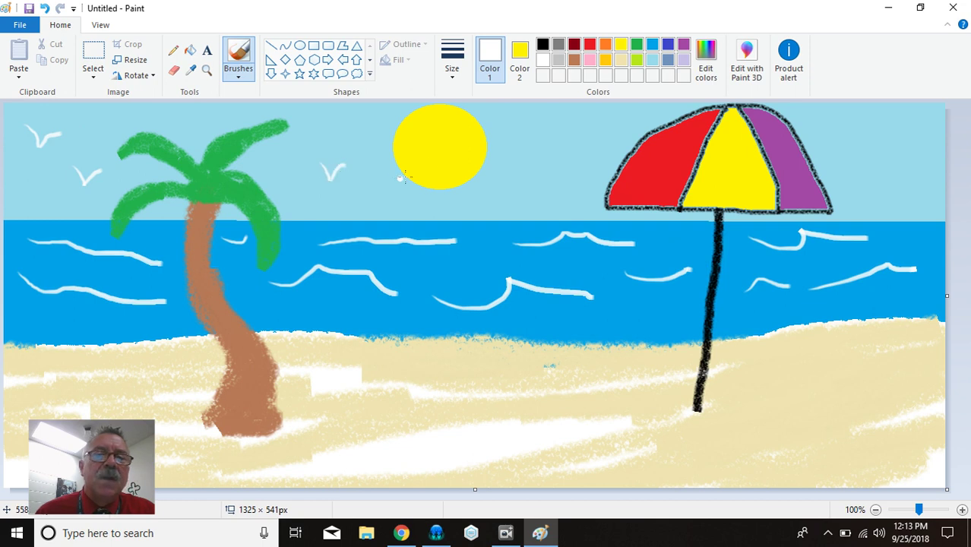
mouse_move(547, 124)
left_mouse_down()
mouse_move(555, 148)
mouse_move(576, 131)
left_mouse_up()
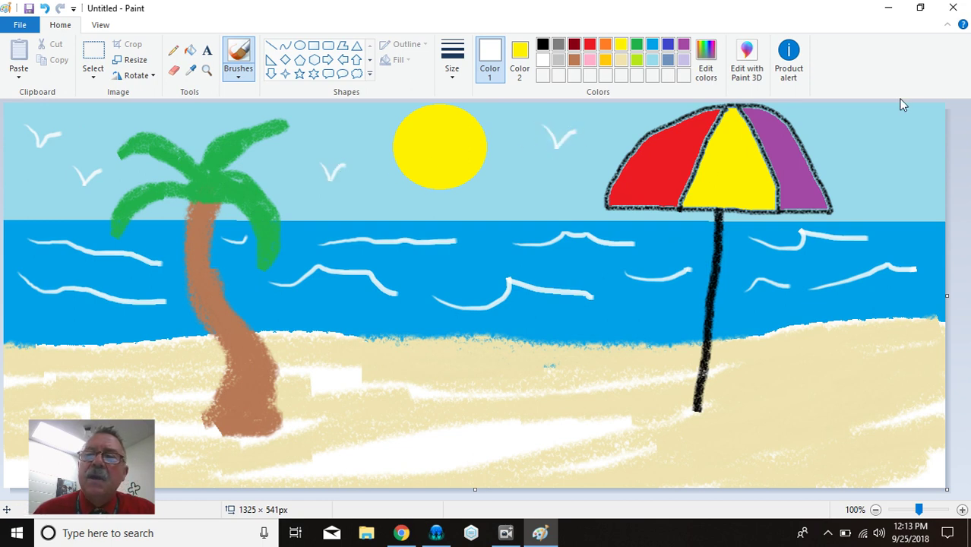
mouse_move(867, 123)
left_mouse_down()
mouse_move(881, 144)
mouse_move(900, 123)
left_mouse_up()
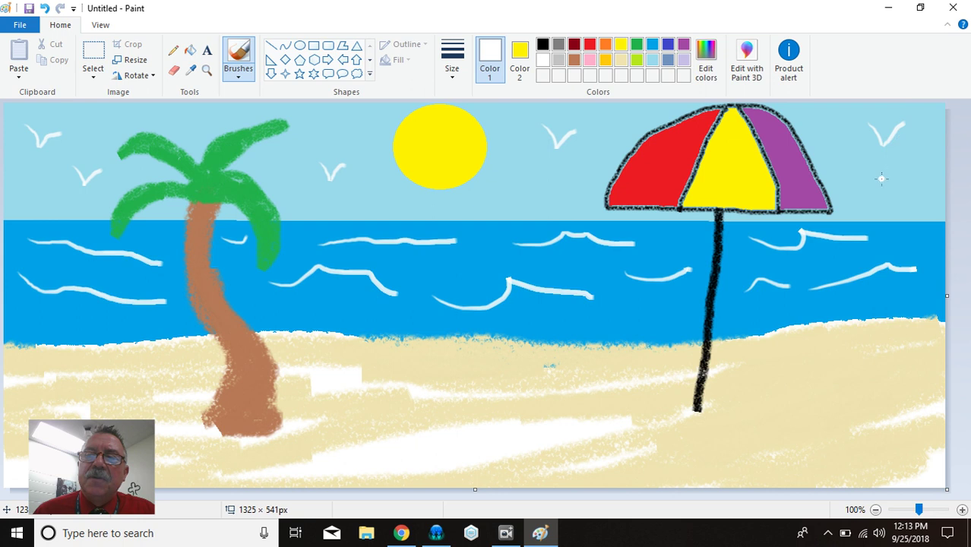
mouse_move(868, 174)
left_mouse_down()
mouse_move(880, 196)
mouse_move(895, 172)
left_mouse_up()
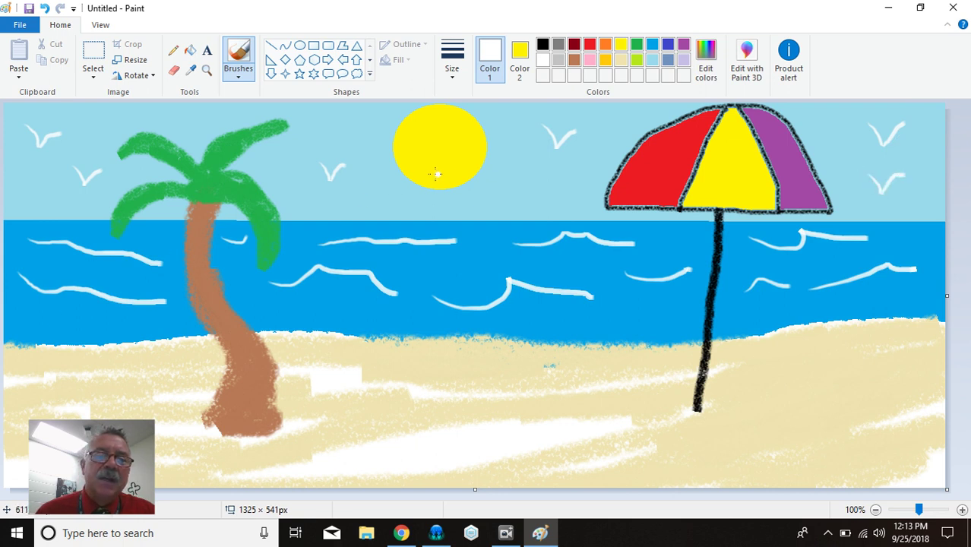
mouse_move(408, 164)
left_mouse_down()
mouse_move(483, 128)
mouse_move(500, 126)
mouse_move(511, 139)
mouse_move(423, 225)
mouse_move(425, 136)
mouse_move(443, 183)
mouse_move(450, 116)
left_mouse_up()
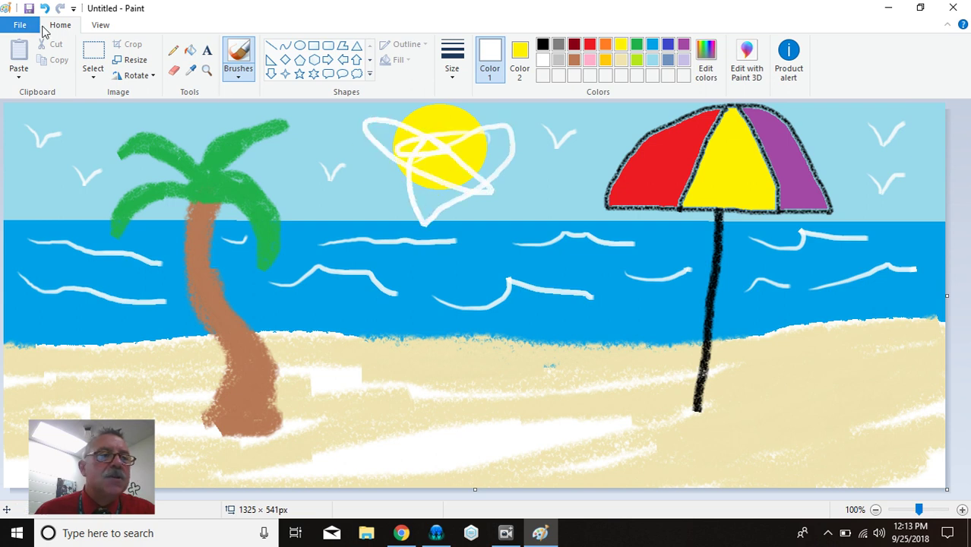
left_click(45, 9)
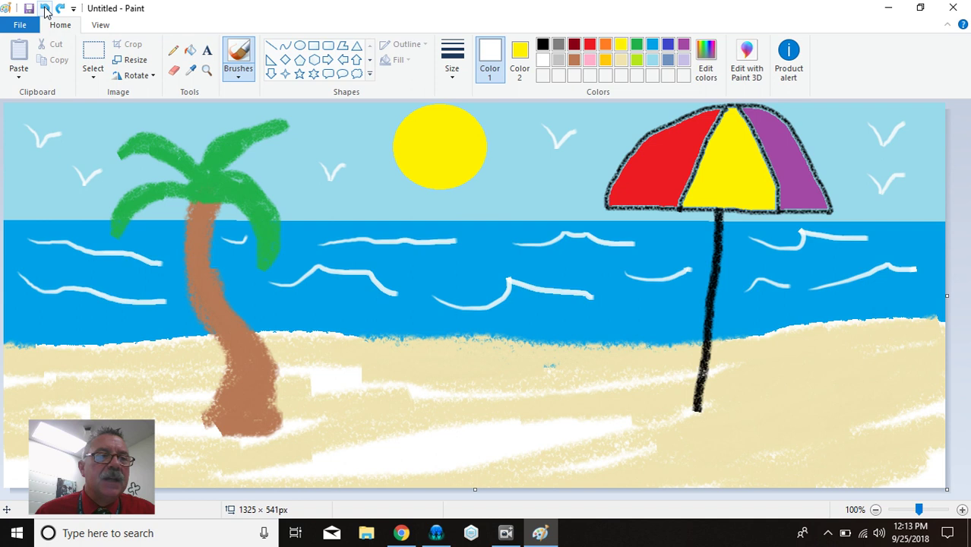